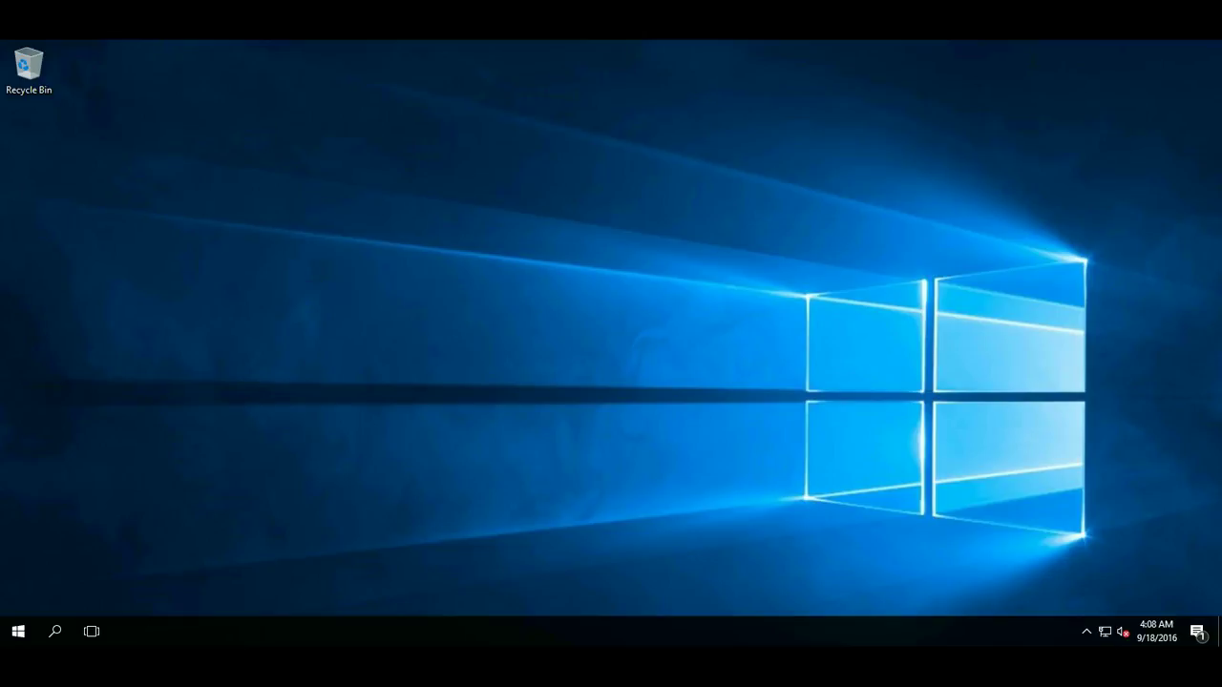
# Browse the network to DESKTOP-94R9AUI and open the user's profile folder inside its Users share
pyautogui.press('super+e')
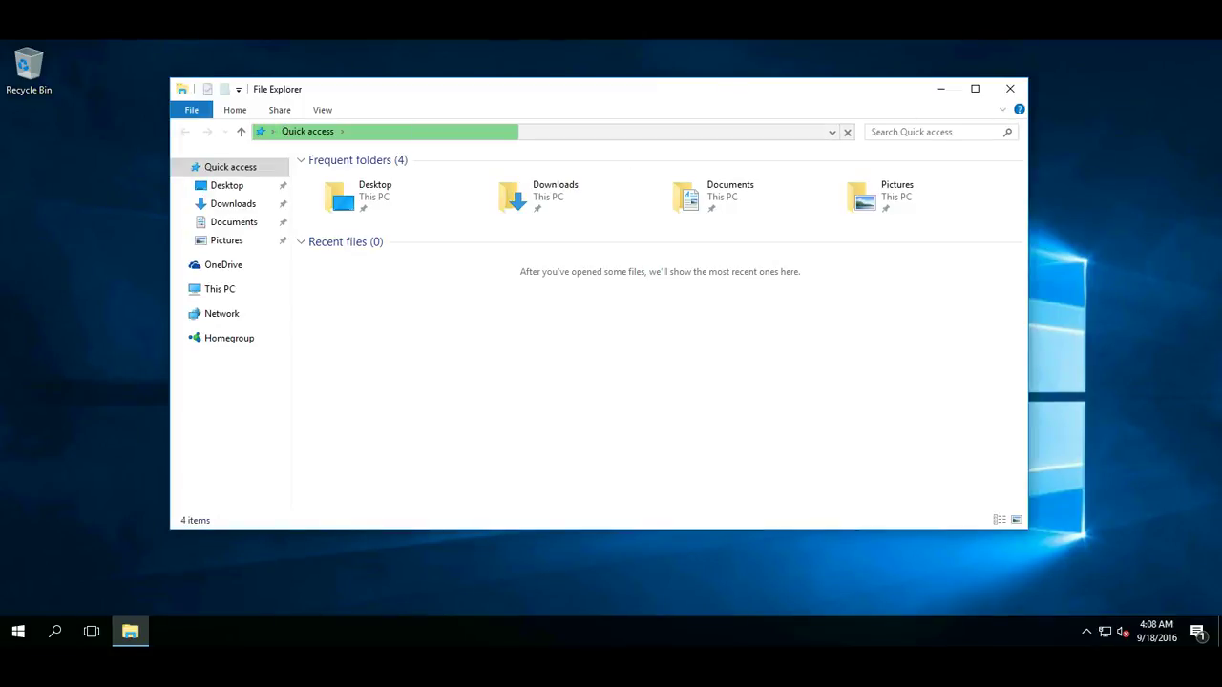
pyautogui.click(222, 314)
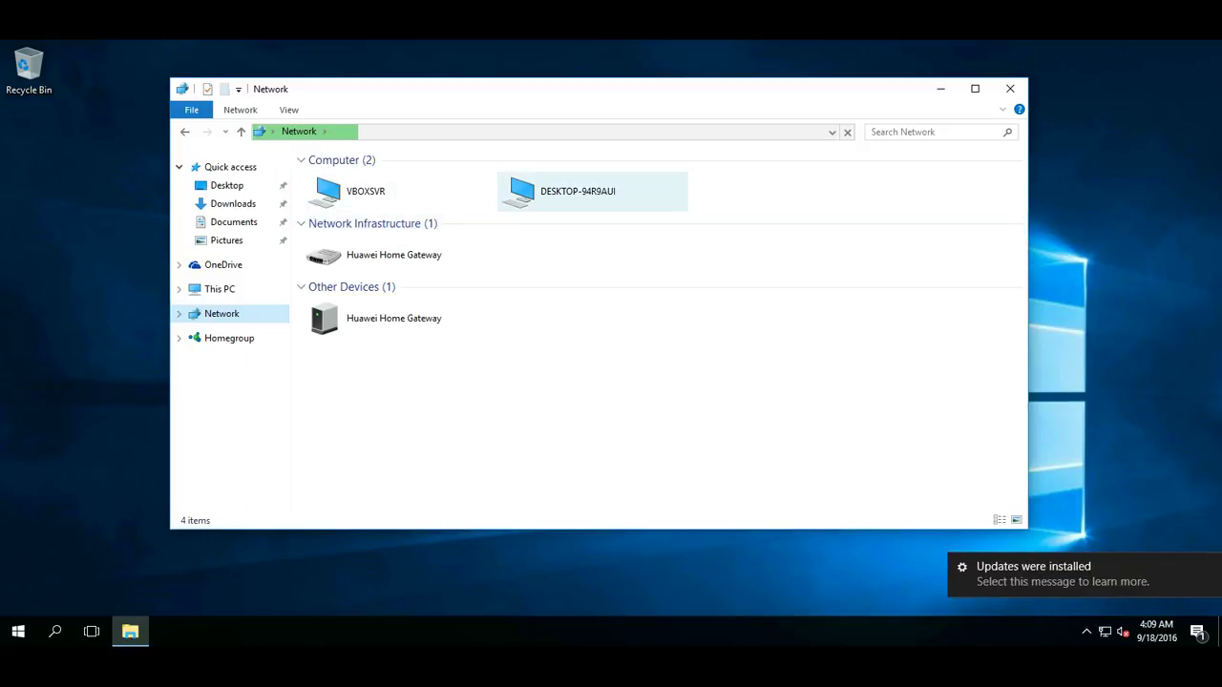
pyautogui.doubleClick(563, 191)
pyautogui.doubleClick(353, 170)
pyautogui.doubleClick(334, 177)
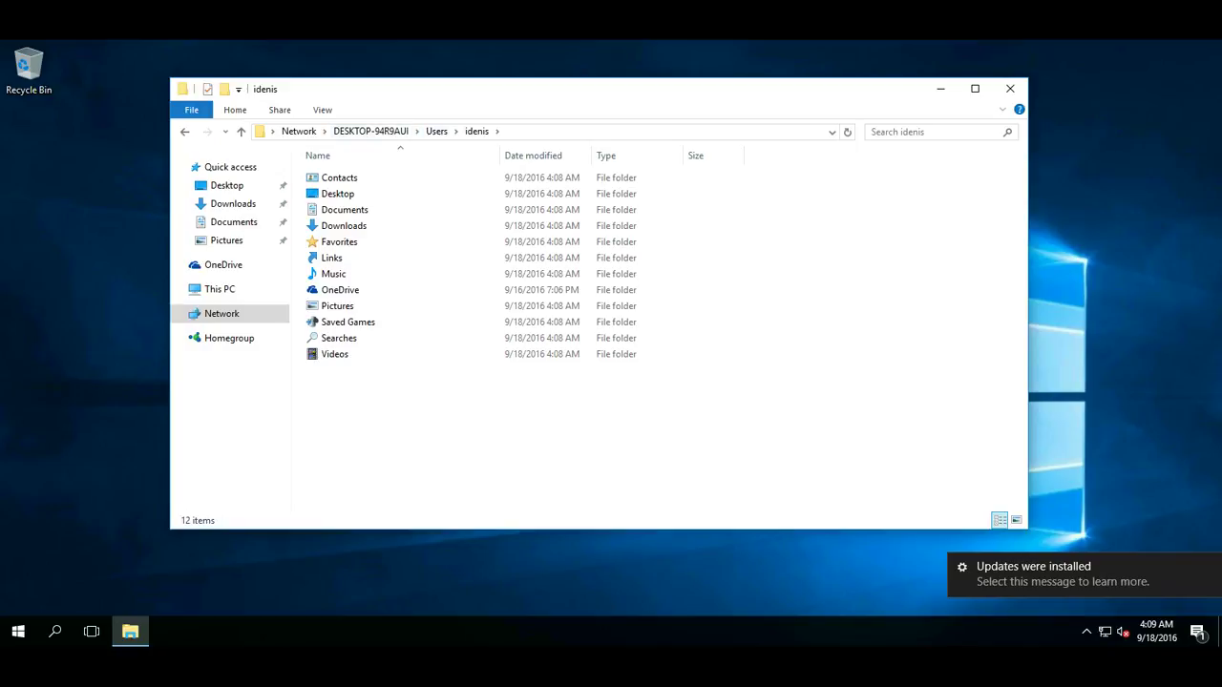
# Look through the Public and Public Documents folders in the Users share, returning to the share's top level
pyautogui.click(436, 131)
pyautogui.doubleClick(332, 196)
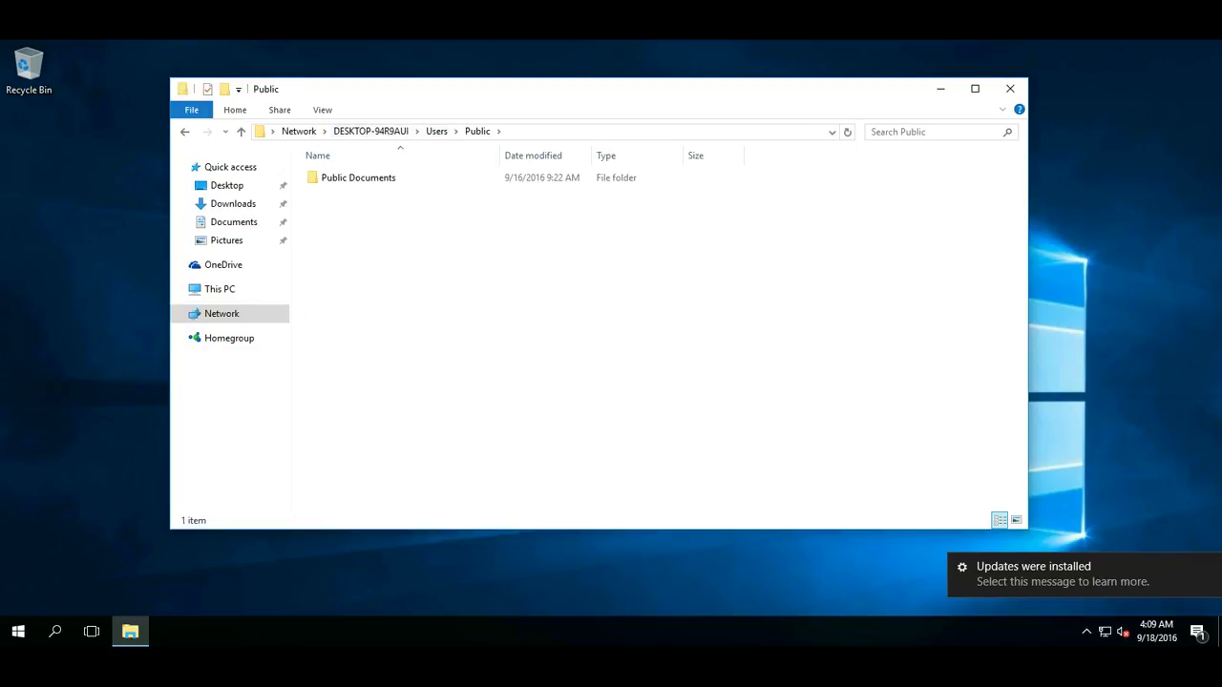
pyautogui.doubleClick(345, 179)
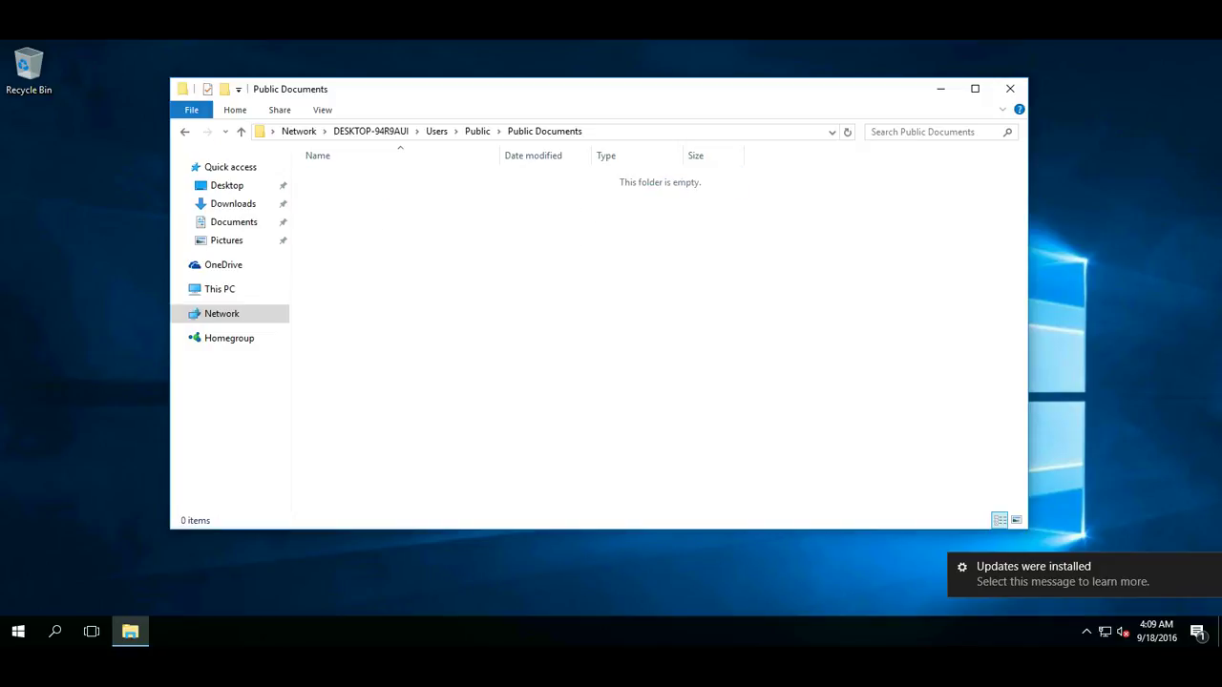
pyautogui.click(477, 131)
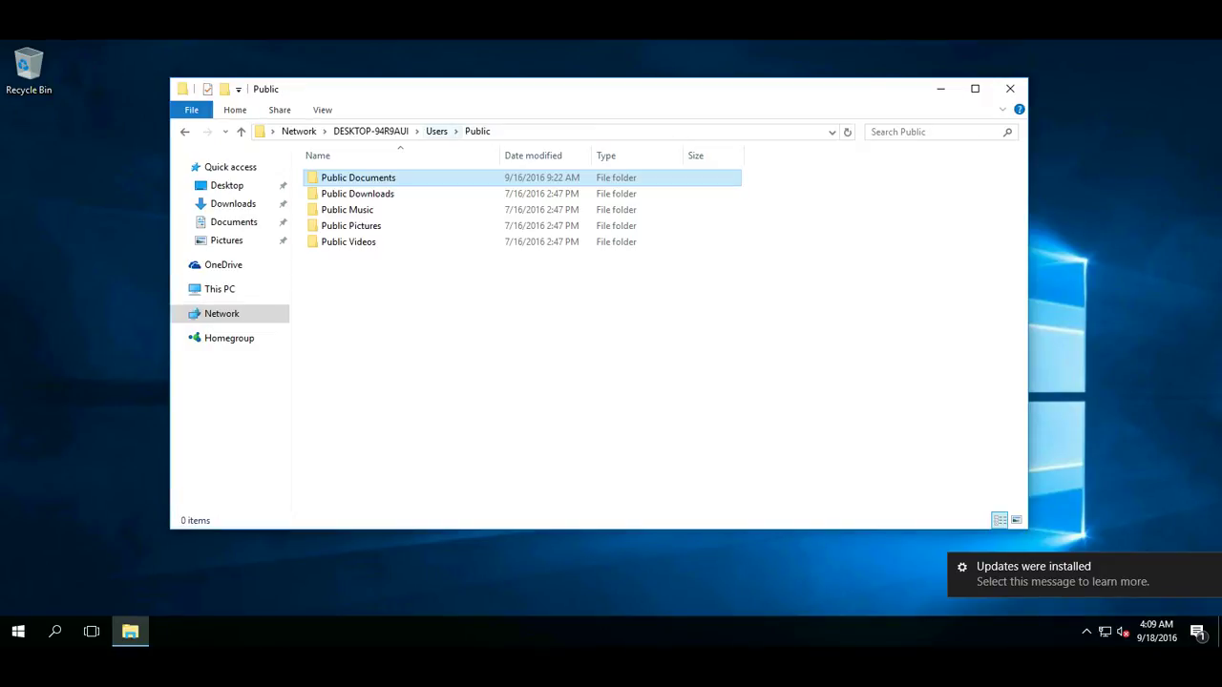
pyautogui.click(436, 131)
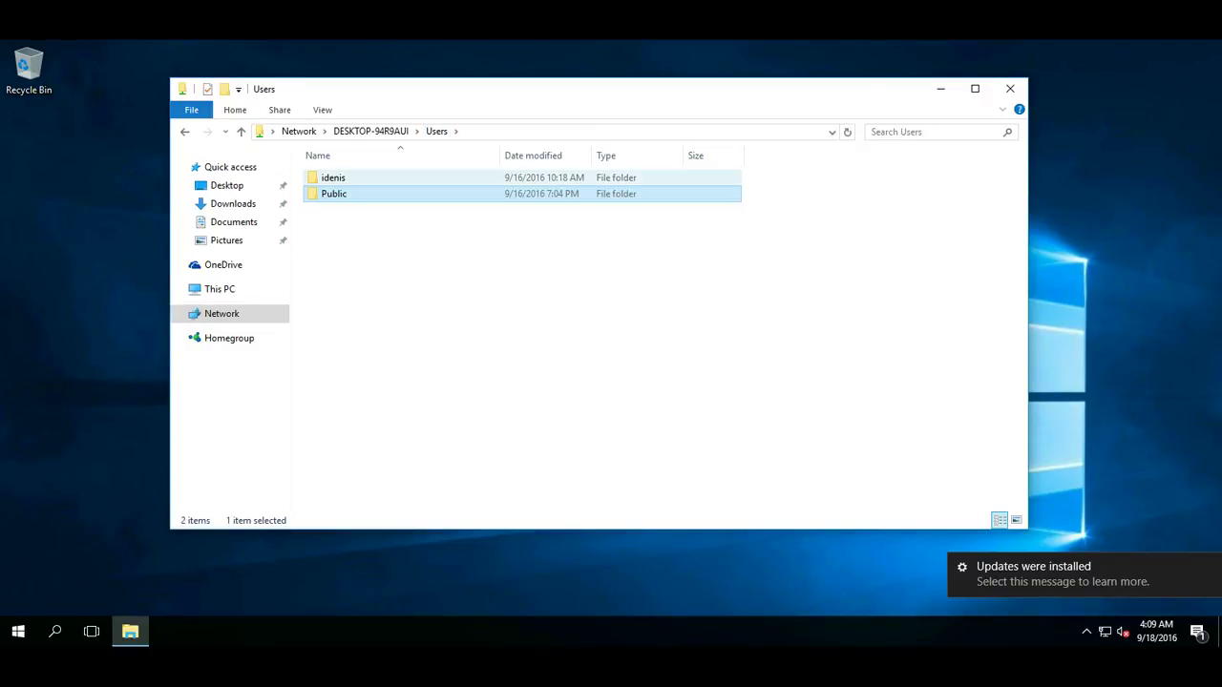
pyautogui.click(333, 179)
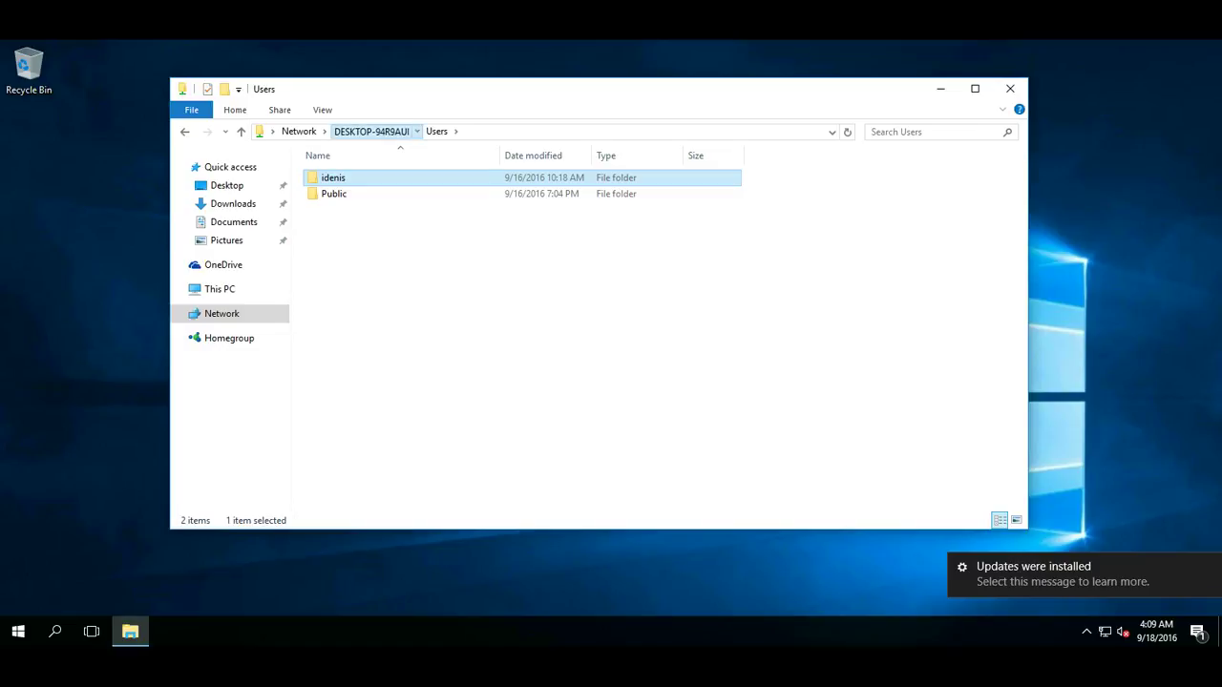
# Map the Users share of DESKTOP-94R9AUI as network drive V:
pyautogui.click(371, 130)
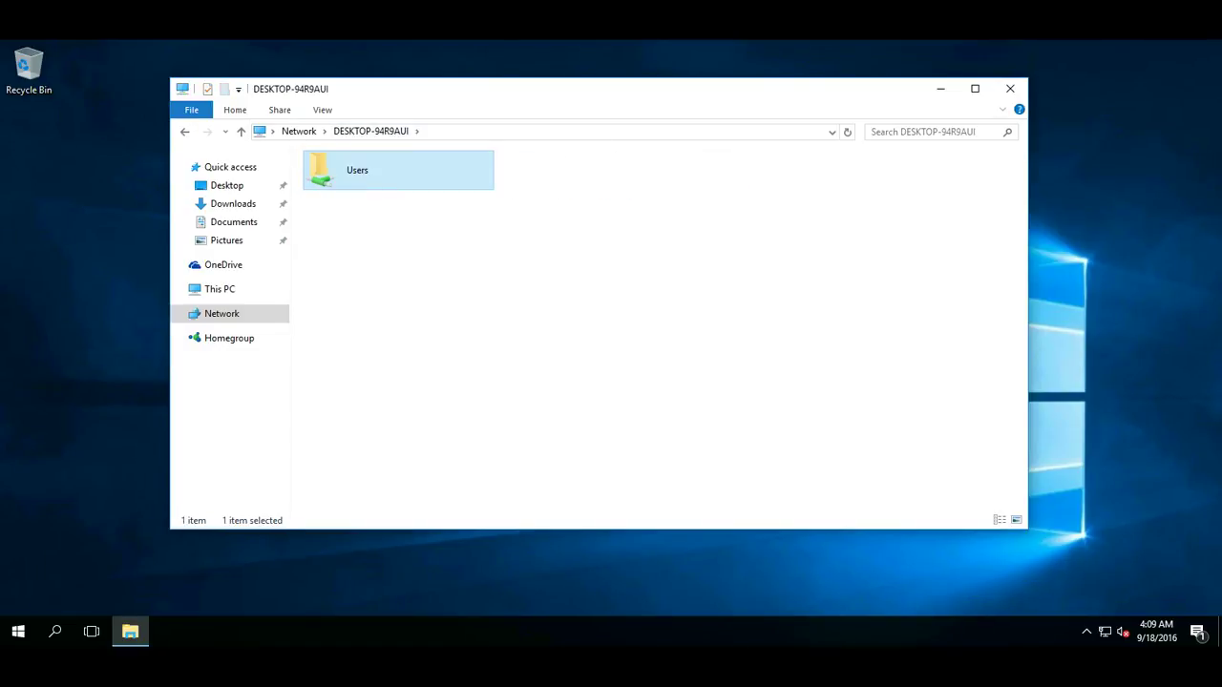
pyautogui.rightClick(367, 177)
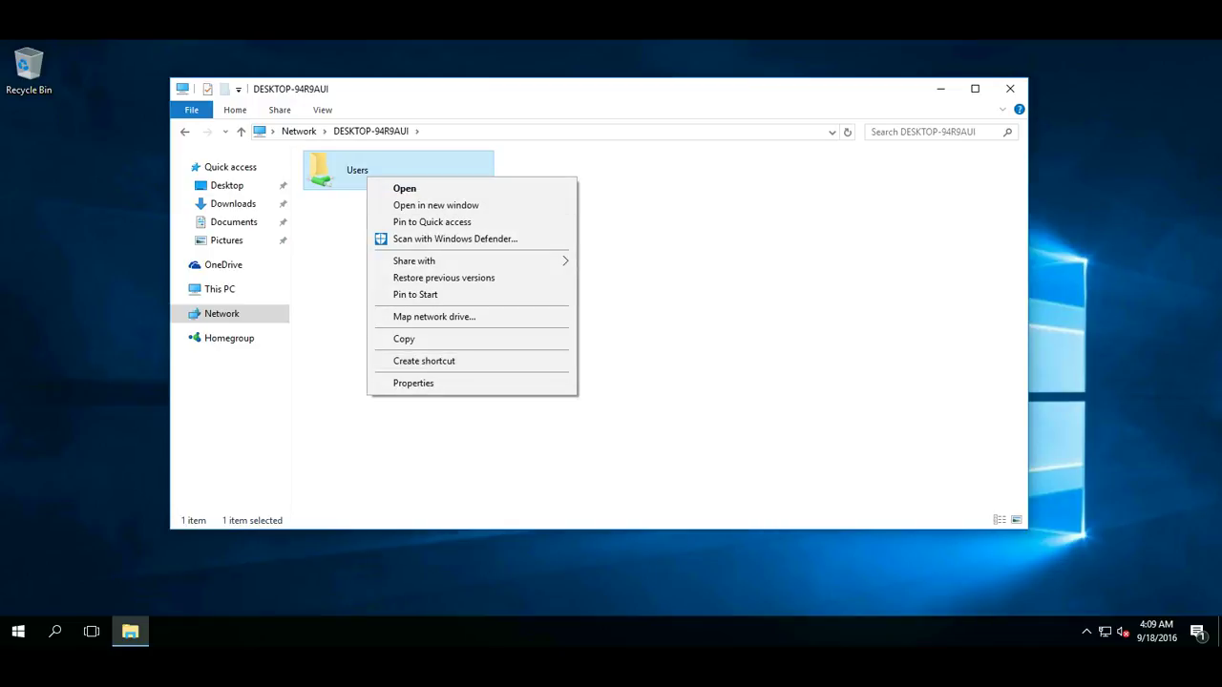
pyautogui.click(434, 316)
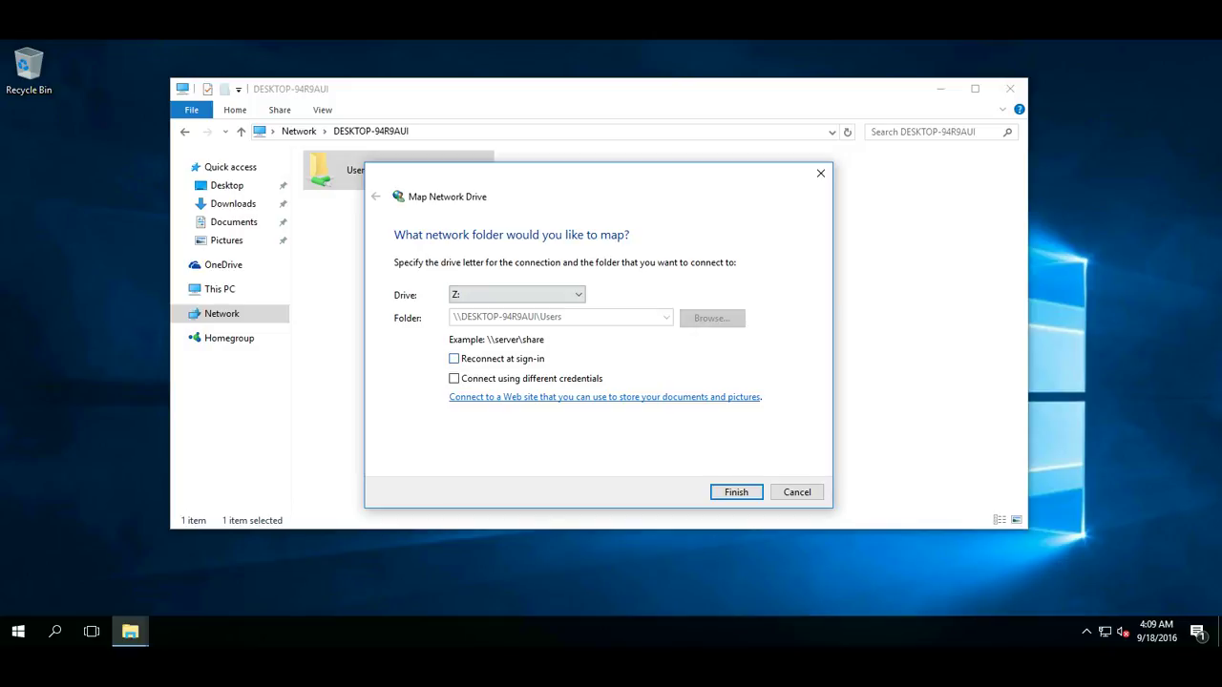
pyautogui.click(516, 295)
pyautogui.press('Return')
pyautogui.press('Return')
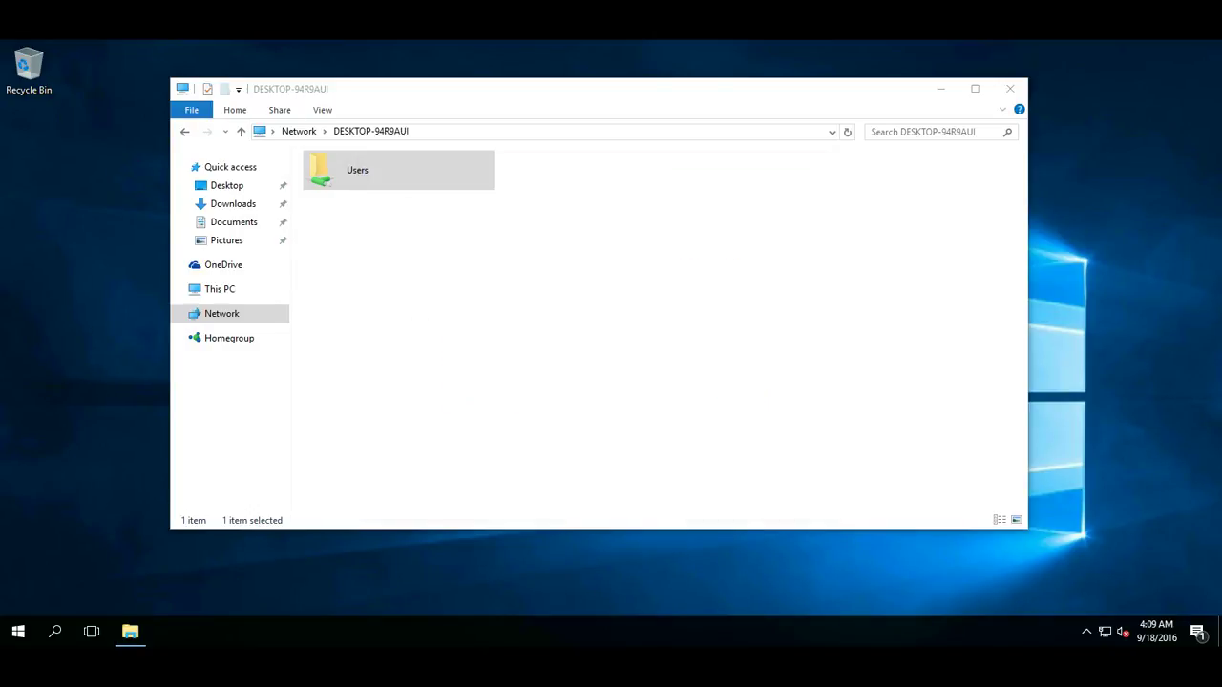
# Refresh the drives in This PC and check them again in a maximized window
pyautogui.click(221, 290)
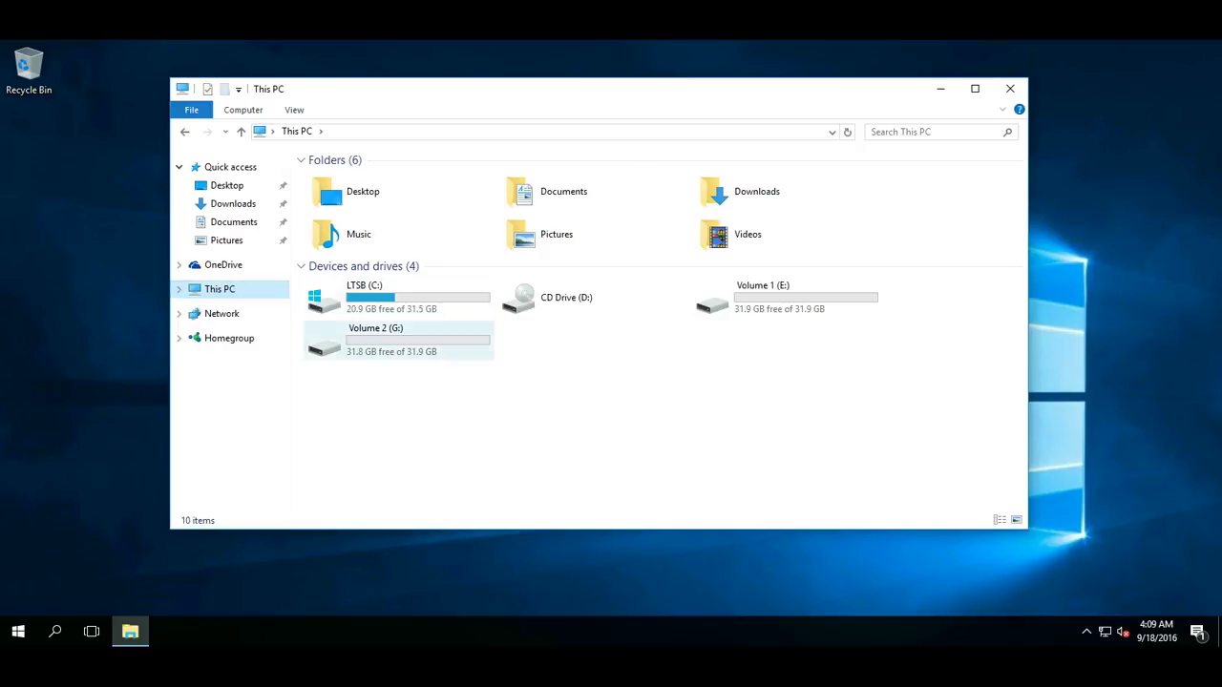
pyautogui.rightClick(565, 385)
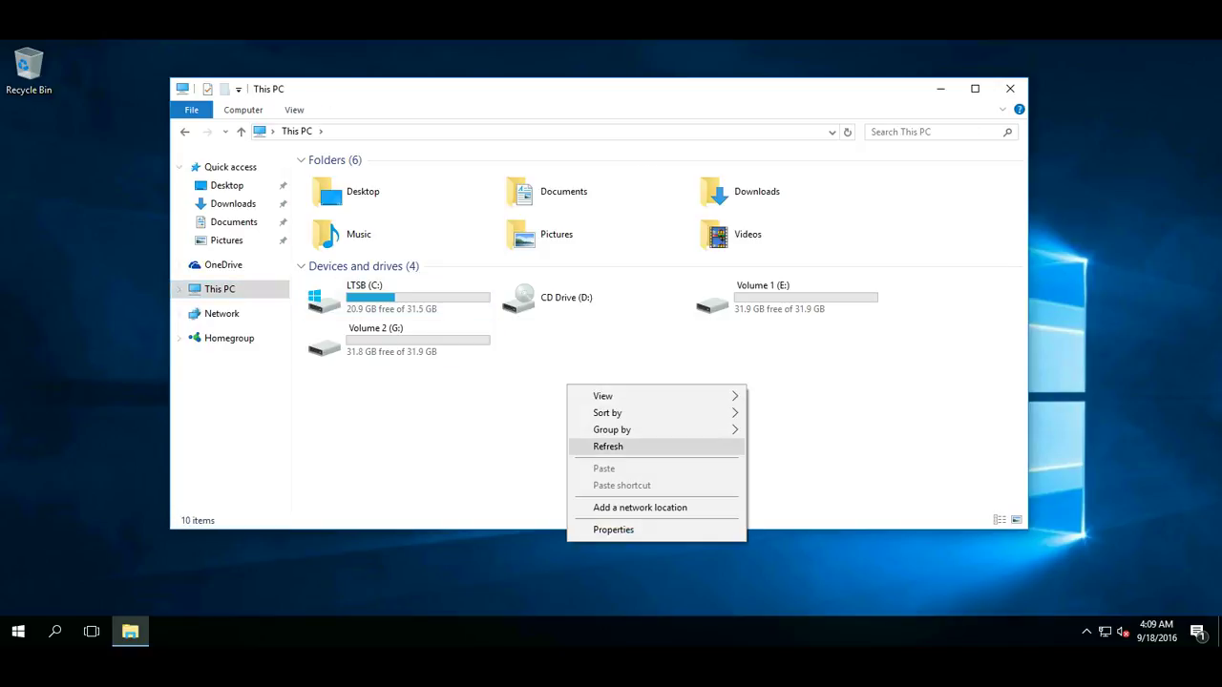
pyautogui.click(597, 444)
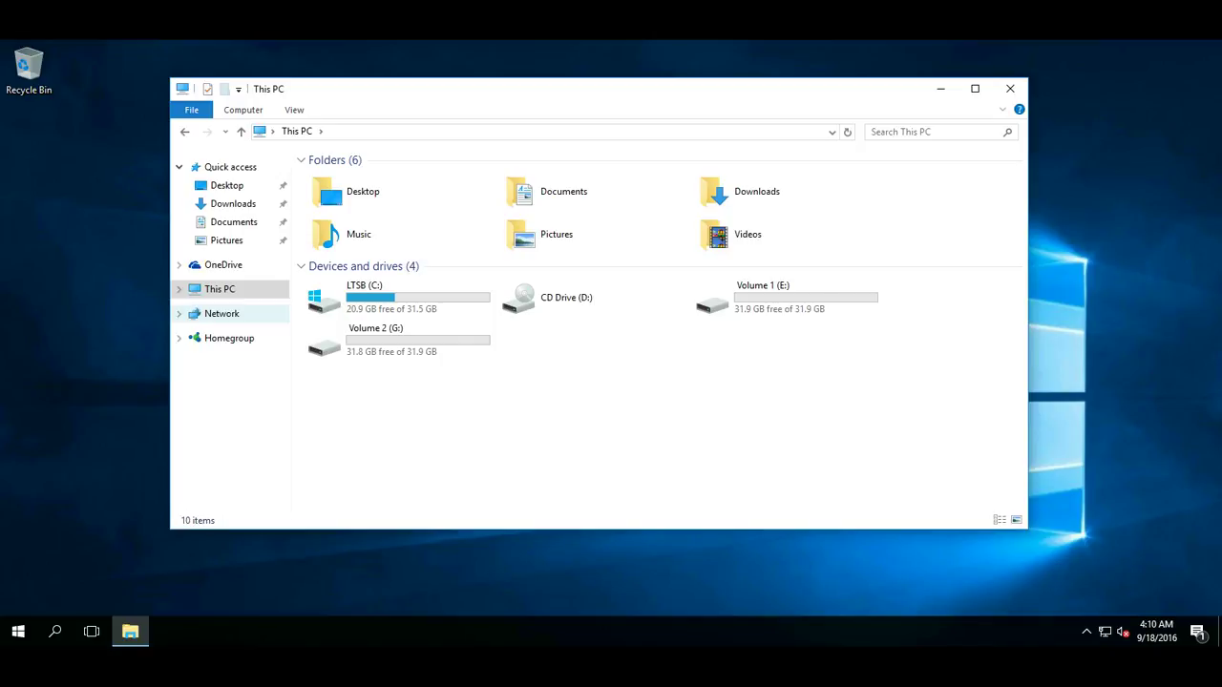
pyautogui.click(221, 314)
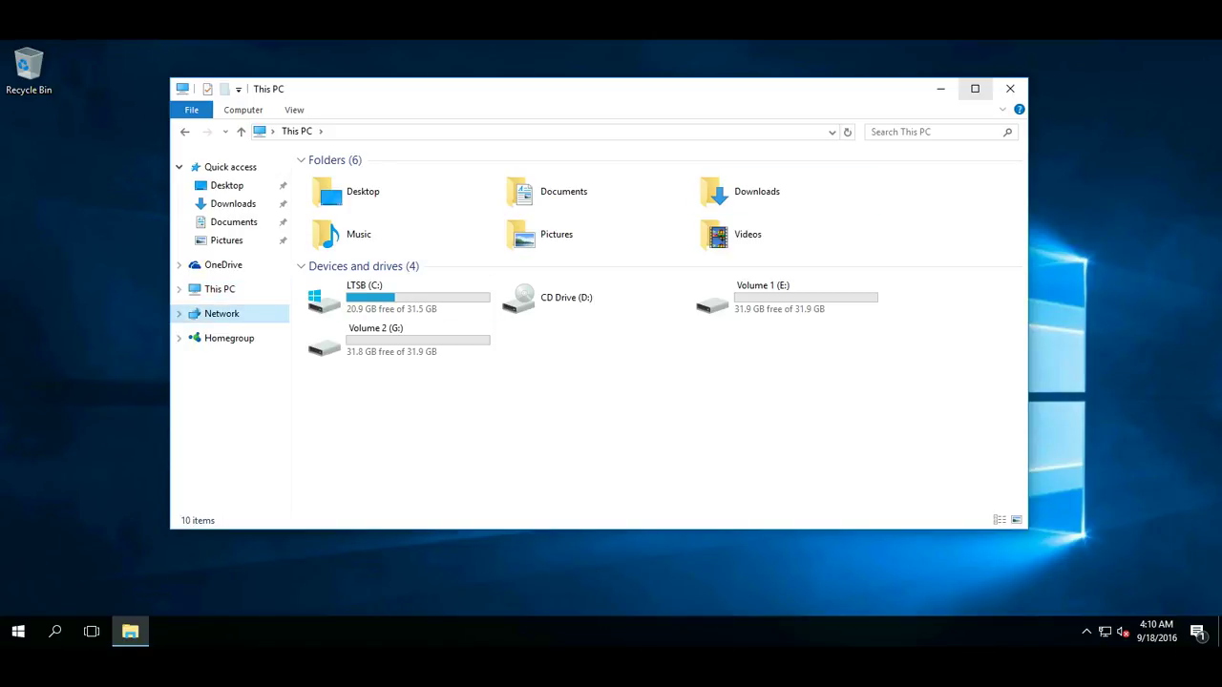
pyautogui.click(974, 88)
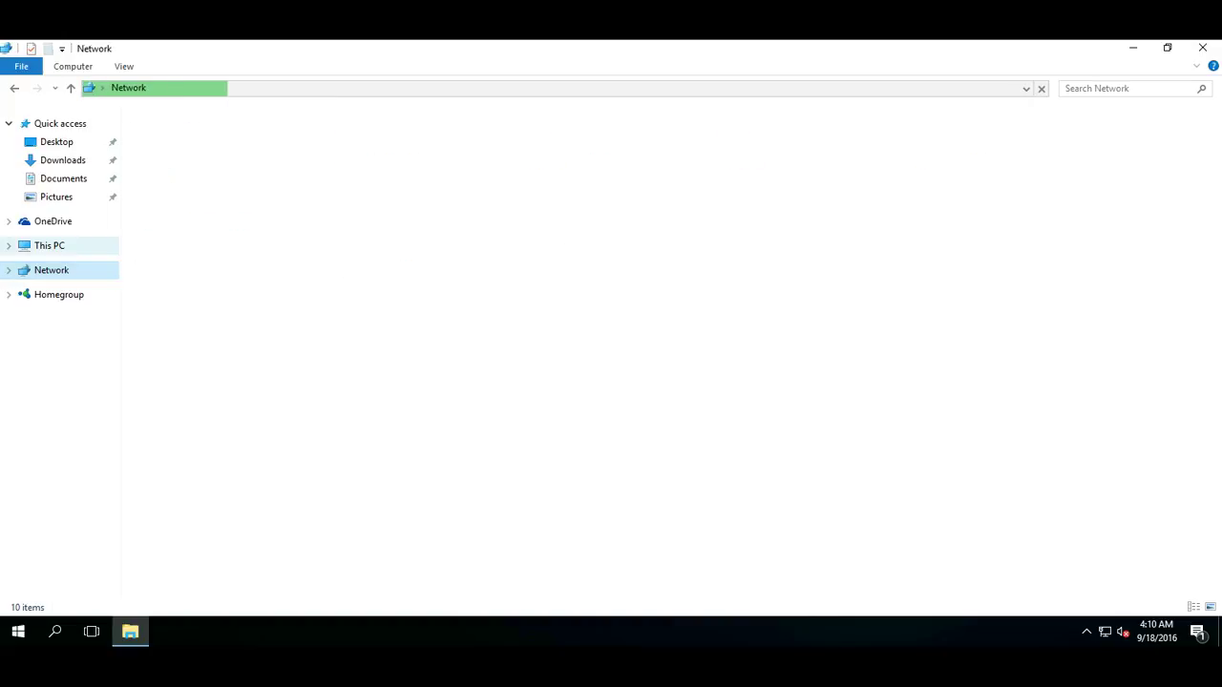
pyautogui.click(49, 245)
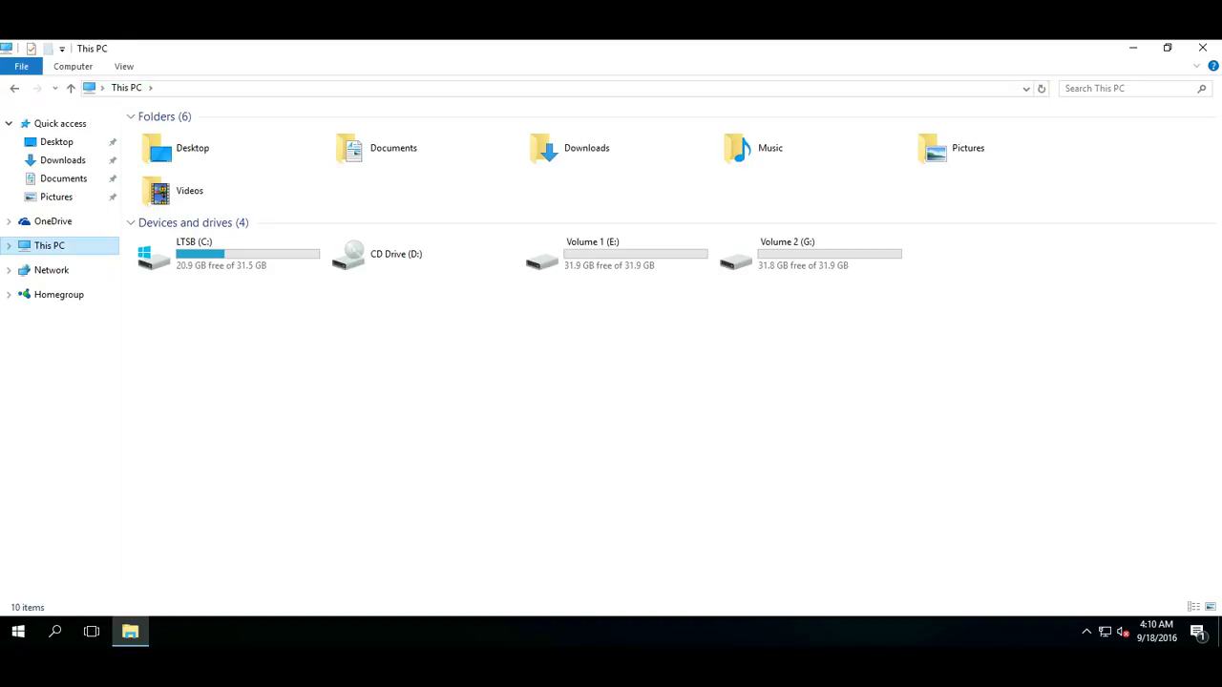
# Minimize the V: drive window and open the user's profile folder in the Users share of network computer GITBASH
pyautogui.click(51, 270)
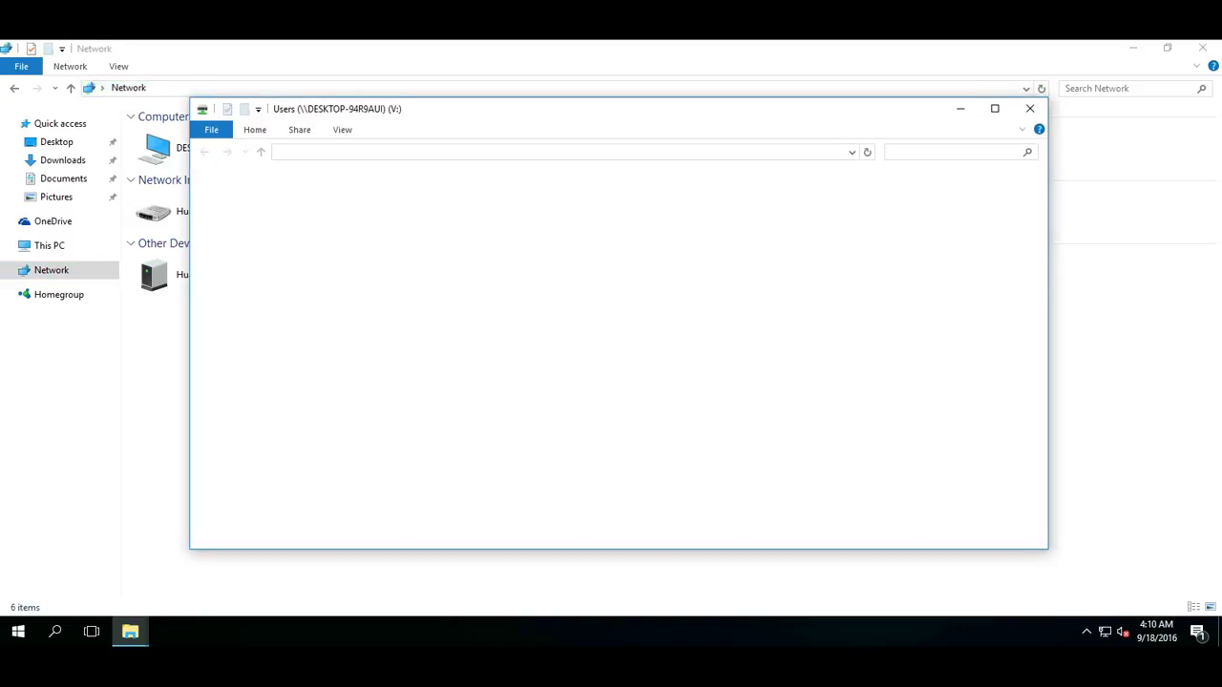
pyautogui.click(960, 109)
pyautogui.click(422, 148)
pyautogui.press('Return')
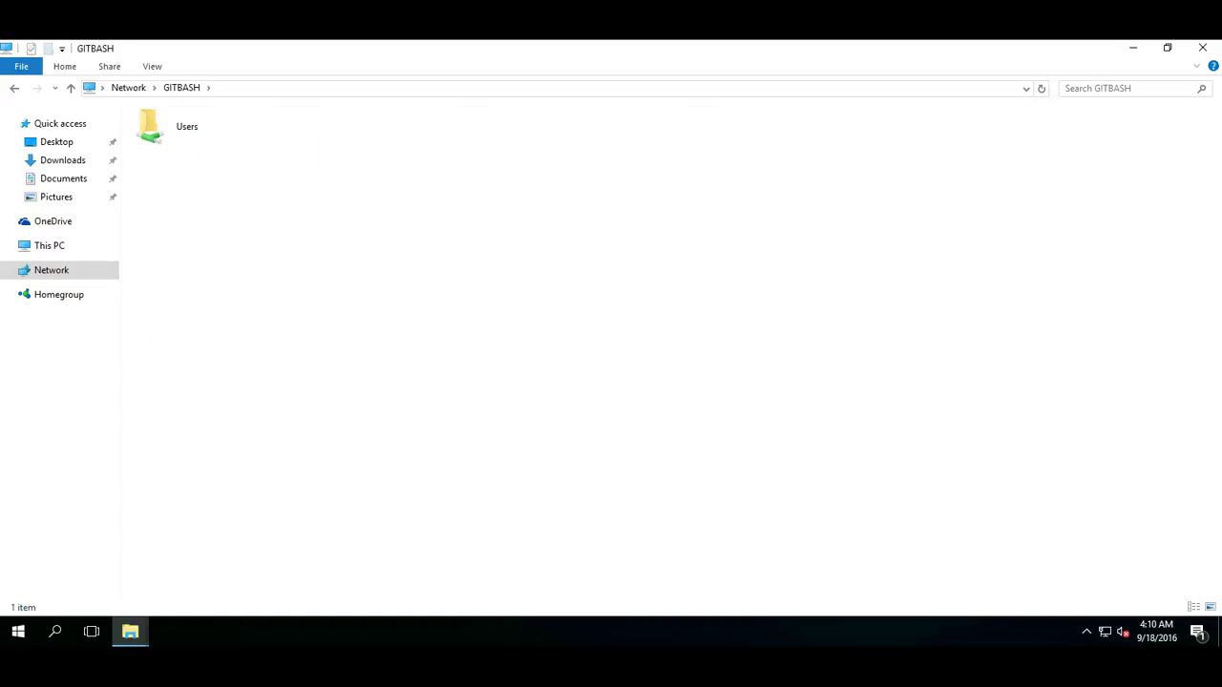
pyautogui.press('Return')
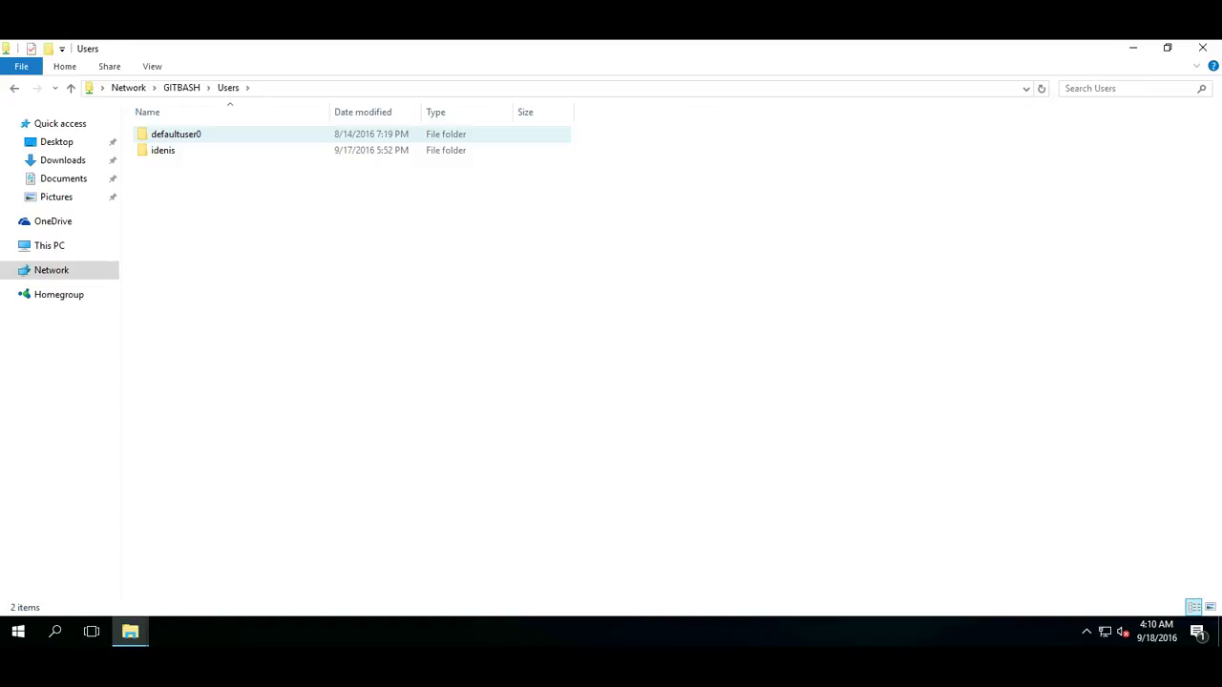
pyautogui.doubleClick(163, 150)
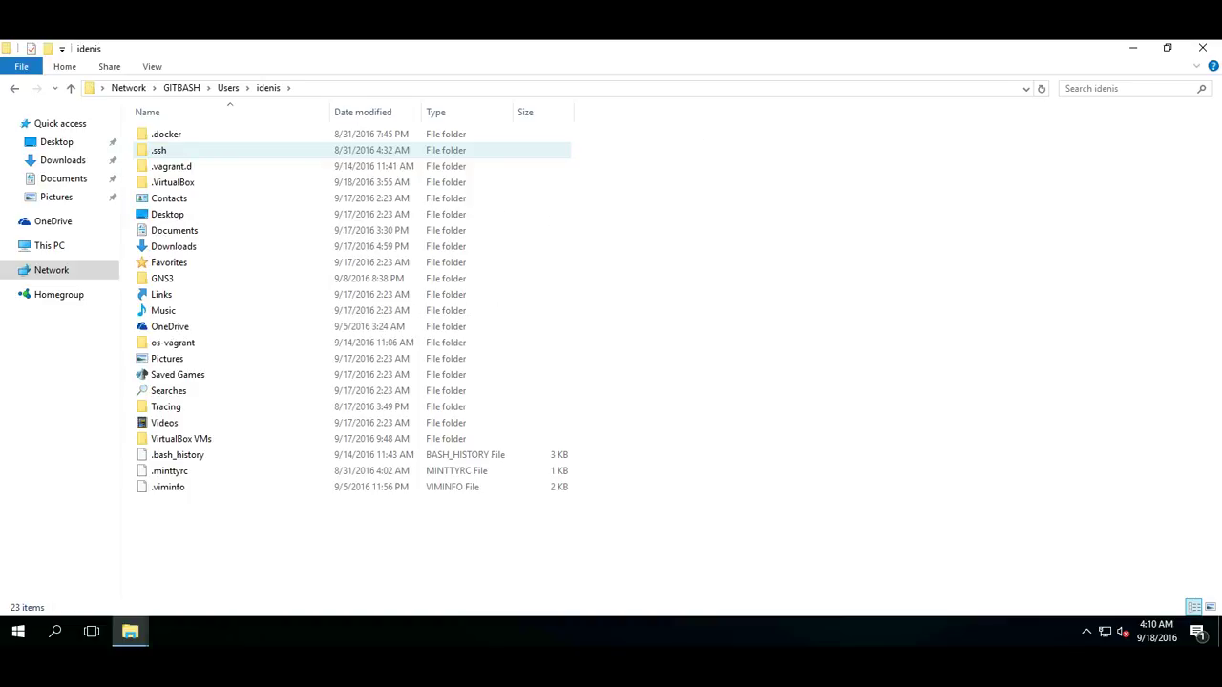
# Map the Users share of GITBASH as network drive T:, toggling the option to reconnect at sign-in
pyautogui.click(230, 88)
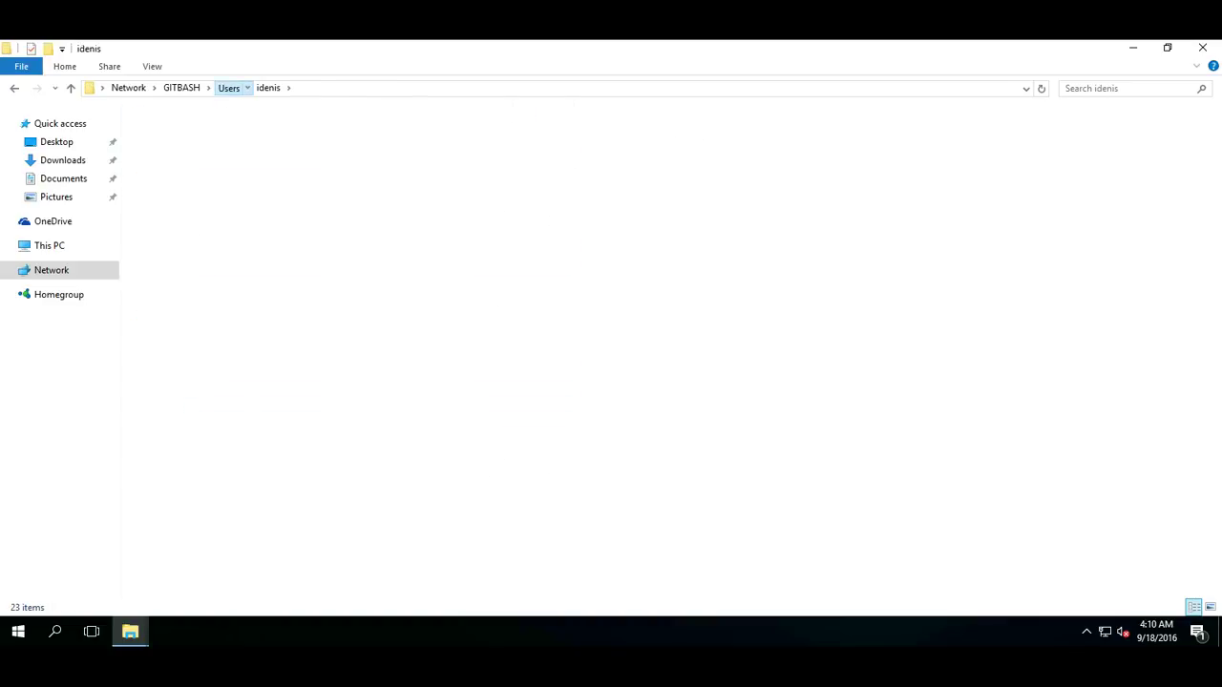
pyautogui.click(182, 88)
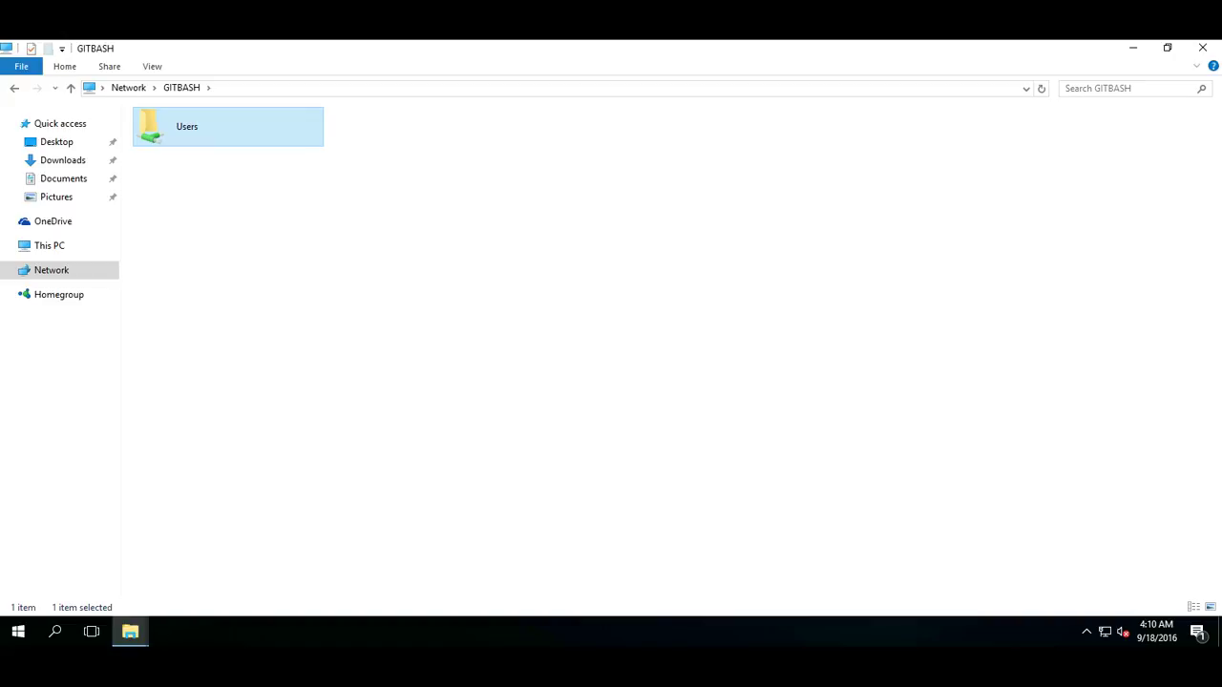
pyautogui.rightClick(231, 121)
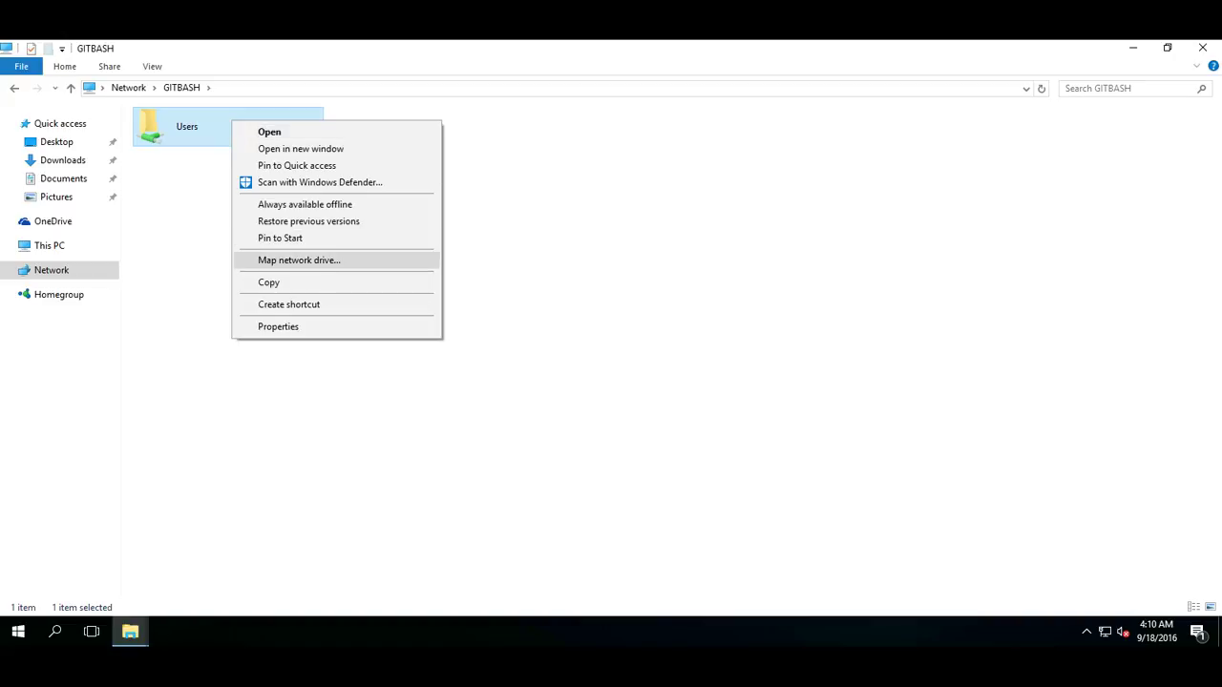
pyautogui.click(299, 259)
pyautogui.click(530, 316)
pyautogui.click(516, 400)
pyautogui.click(465, 380)
pyautogui.click(748, 514)
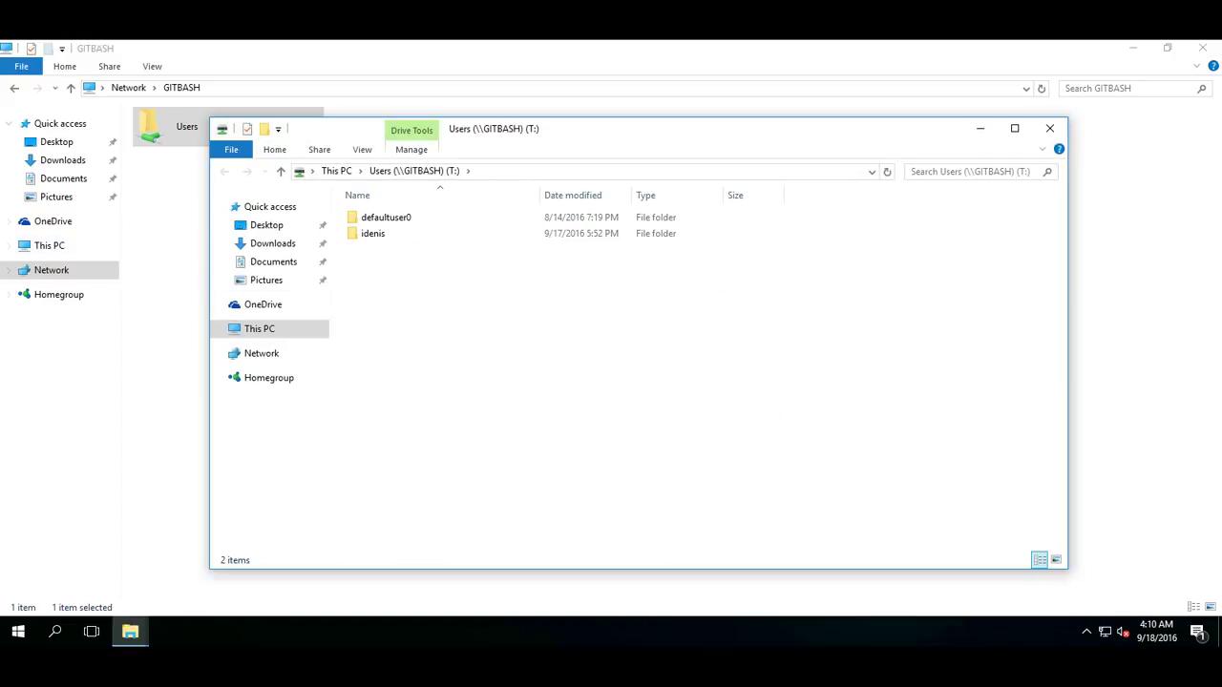
# Close the T: drive window and view the mapped network drives in This PC
pyautogui.click(1049, 128)
pyautogui.click(49, 245)
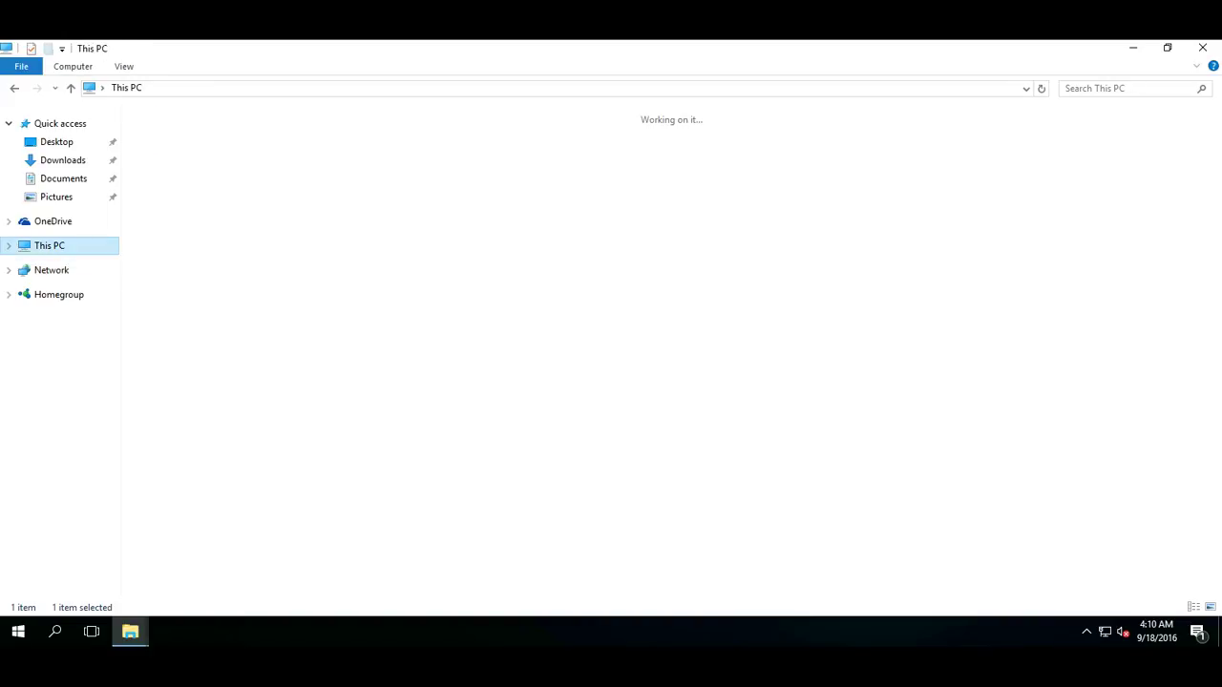
pyautogui.click(422, 318)
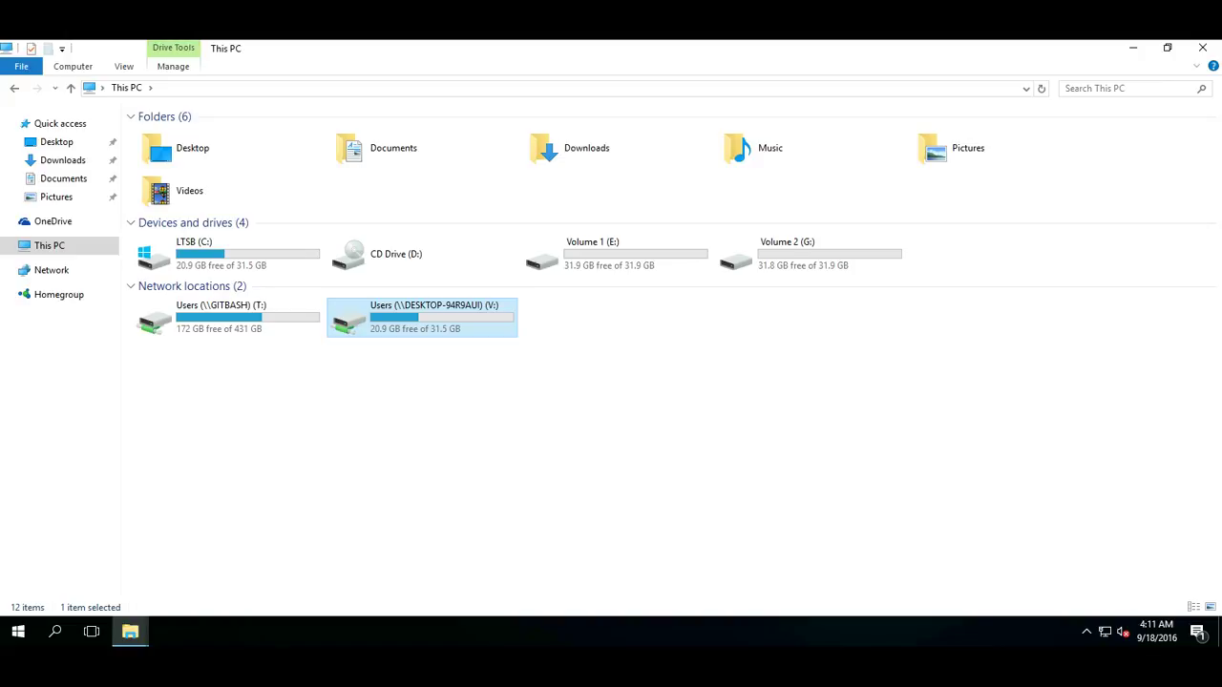
pyautogui.click(439, 391)
# Open the Advanced Sharing settings of CD Drive (D:)
pyautogui.rightClick(400, 269)
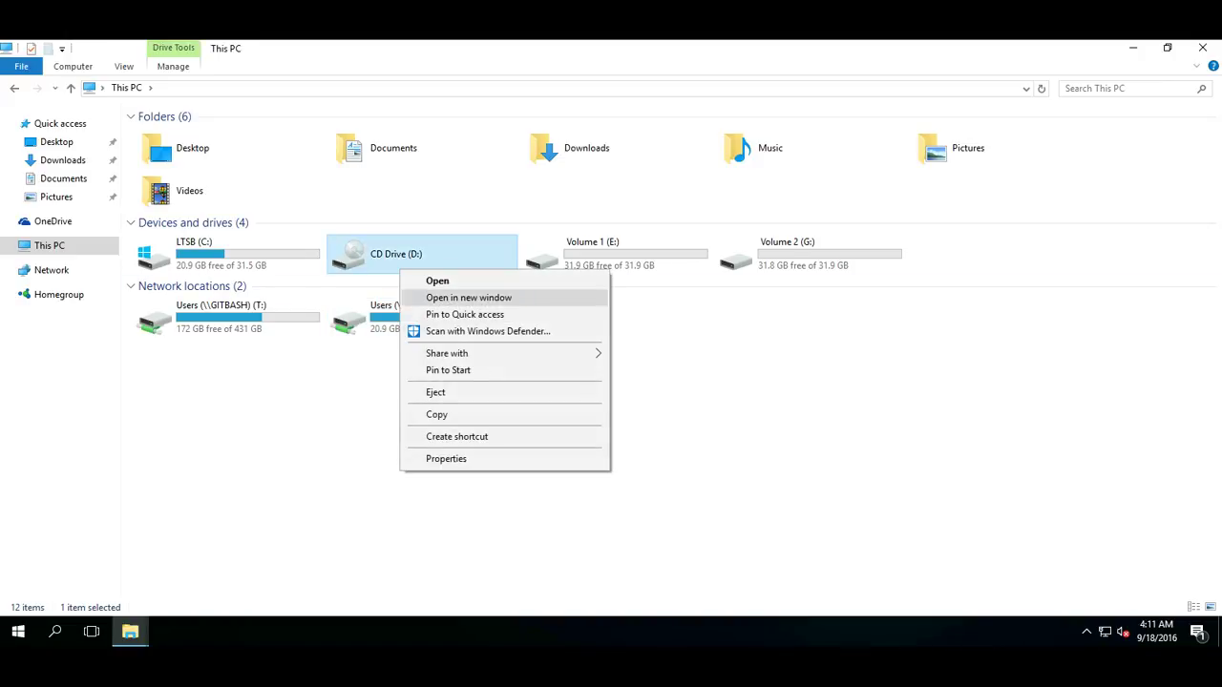
pyautogui.click(446, 459)
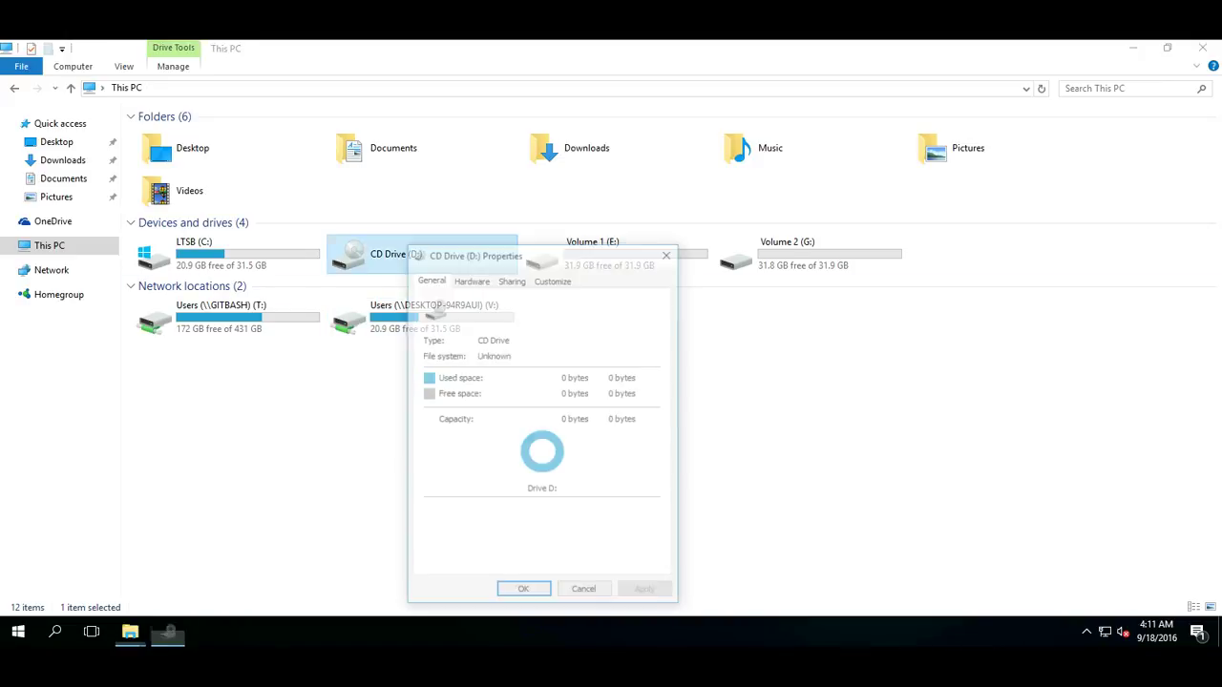
pyautogui.click(470, 278)
pyautogui.moveTo(514, 252); pyautogui.dragTo(614, 138)
pyautogui.click(611, 165)
pyautogui.click(582, 346)
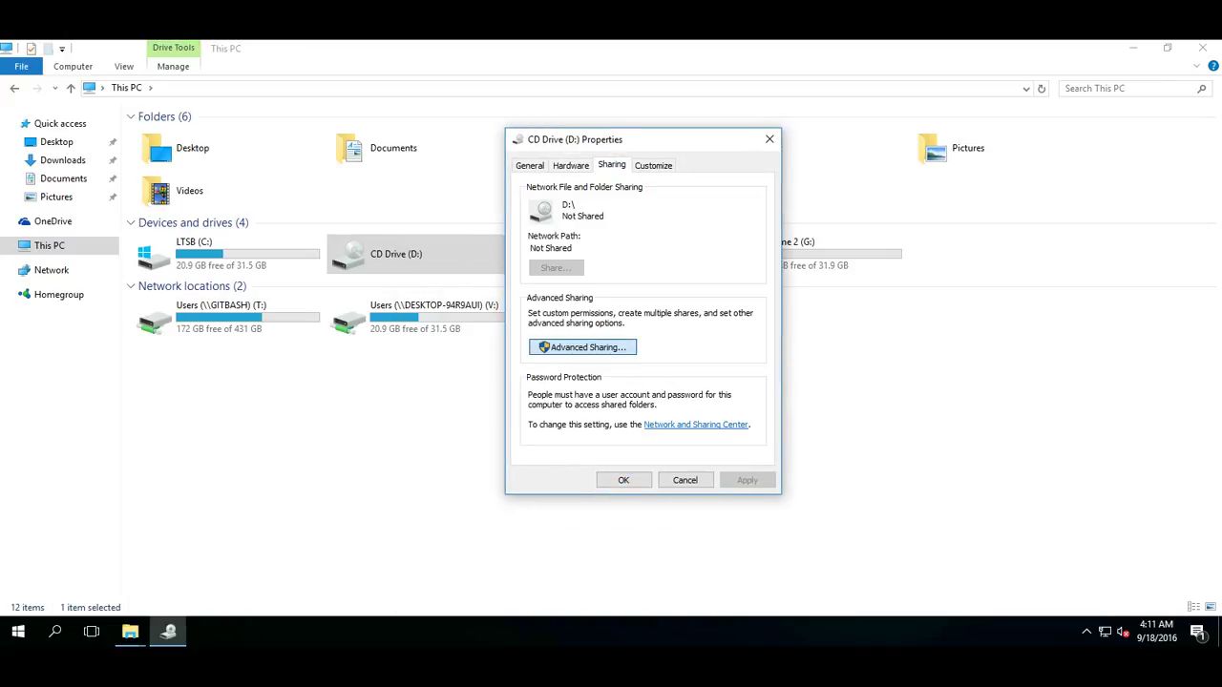
# Turn on sharing for the CD drive and set its share name to DiskDVD
pyautogui.click(529, 193)
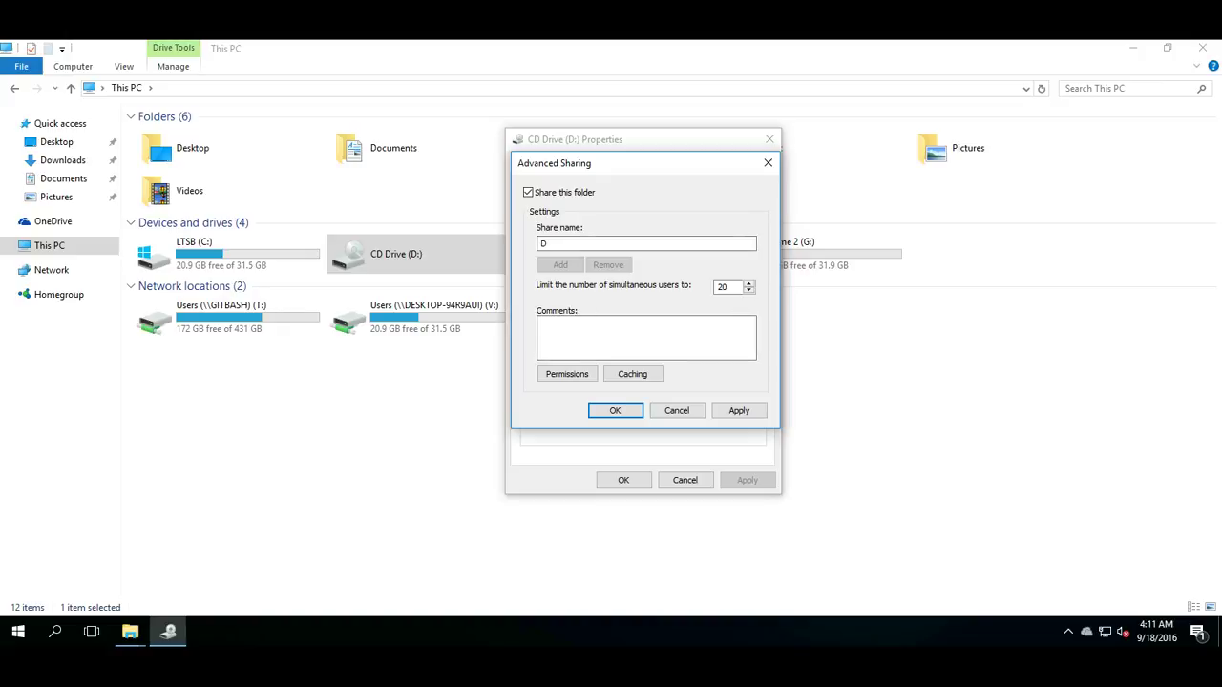
pyautogui.click(859, 410)
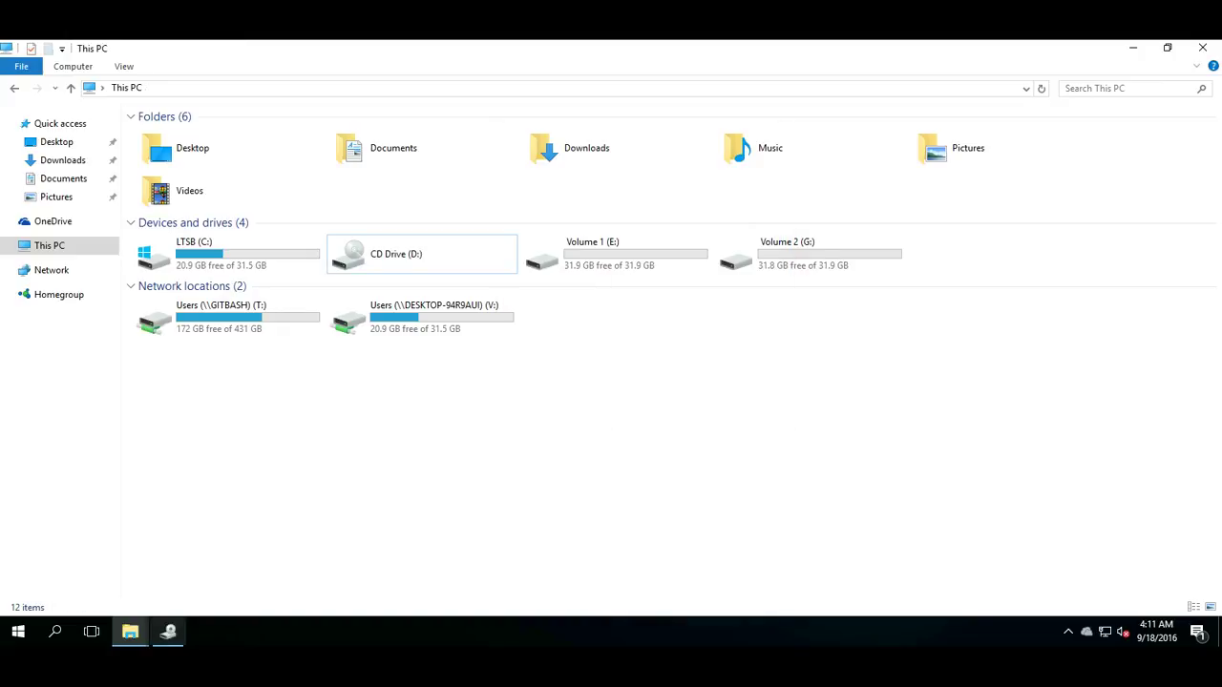
pyautogui.click(168, 631)
pyautogui.click(586, 244)
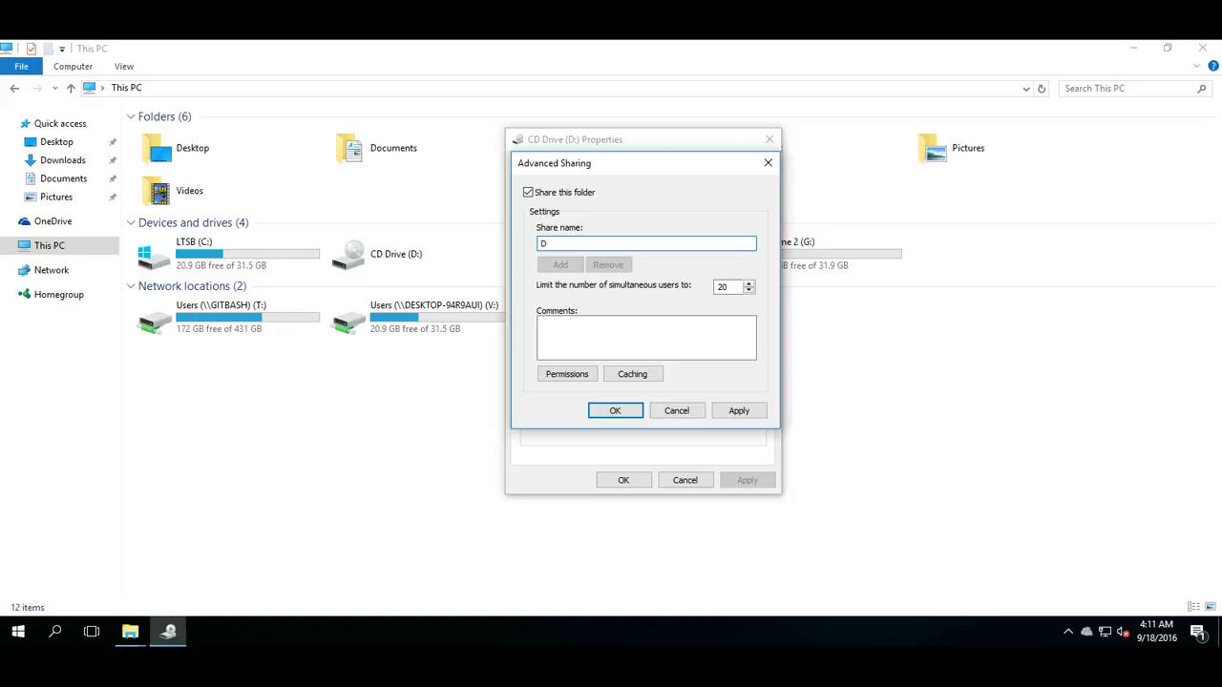
pyautogui.write('iskDVD')
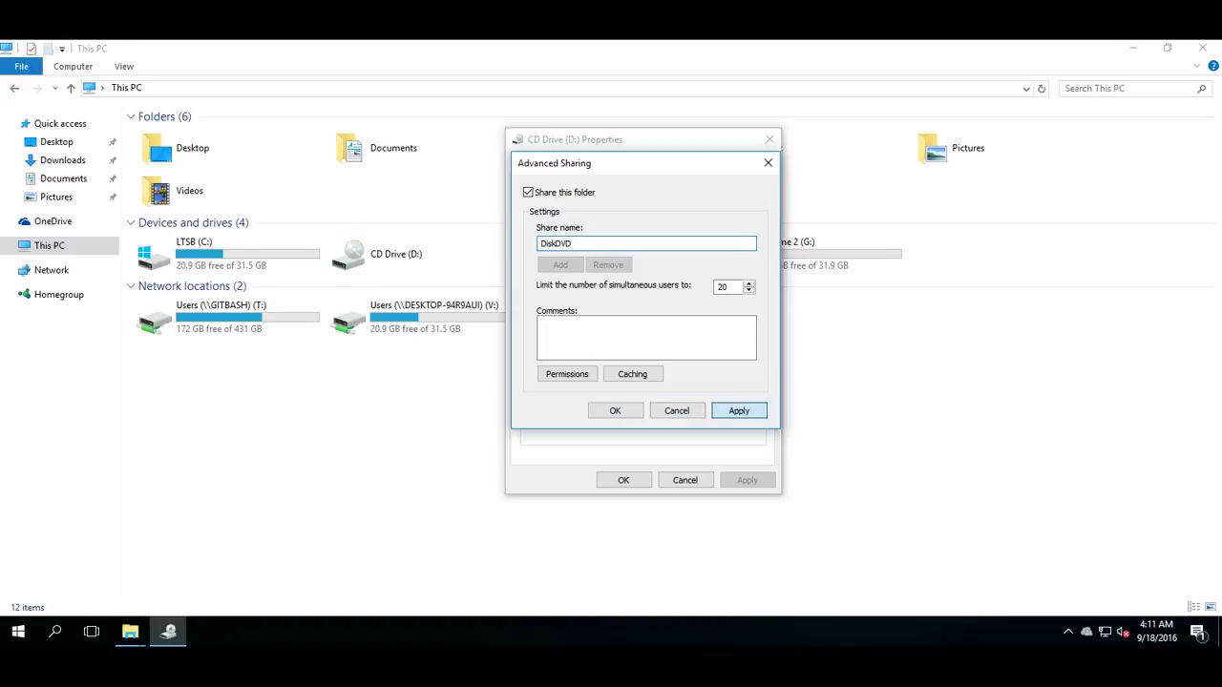
# Apply the DiskDVD sharing settings of CD Drive (D:) and close its sharing and properties dialogs
pyautogui.click(739, 410)
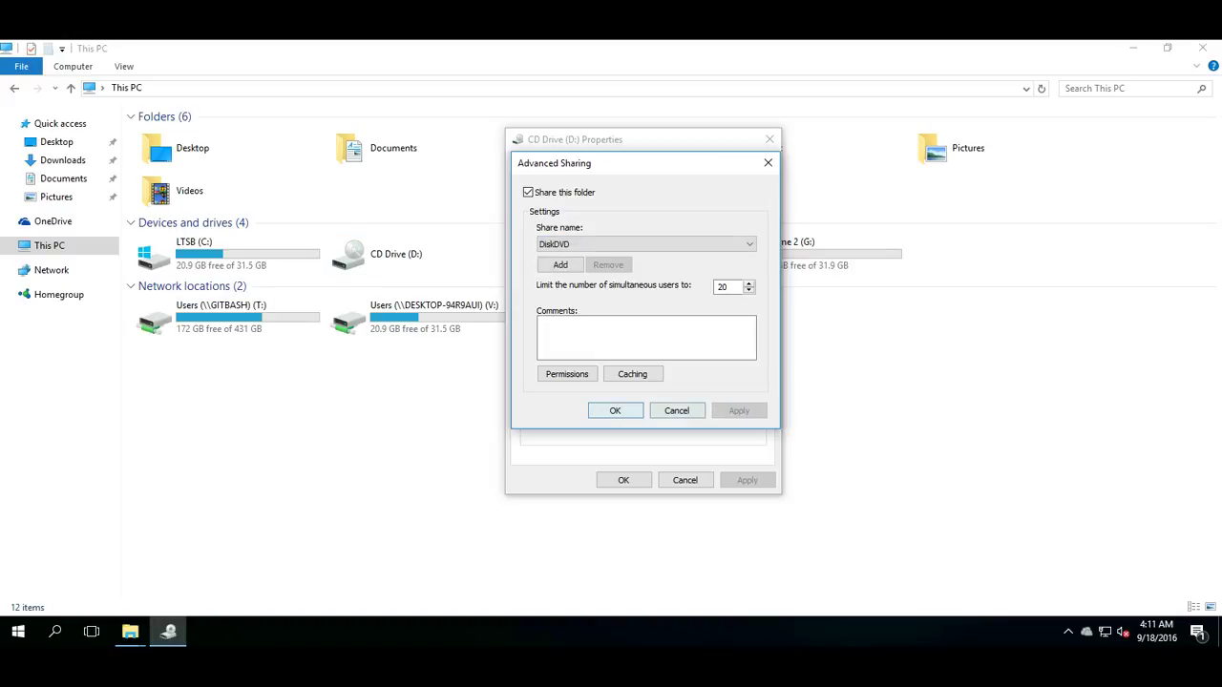
pyautogui.click(616, 410)
pyautogui.click(624, 480)
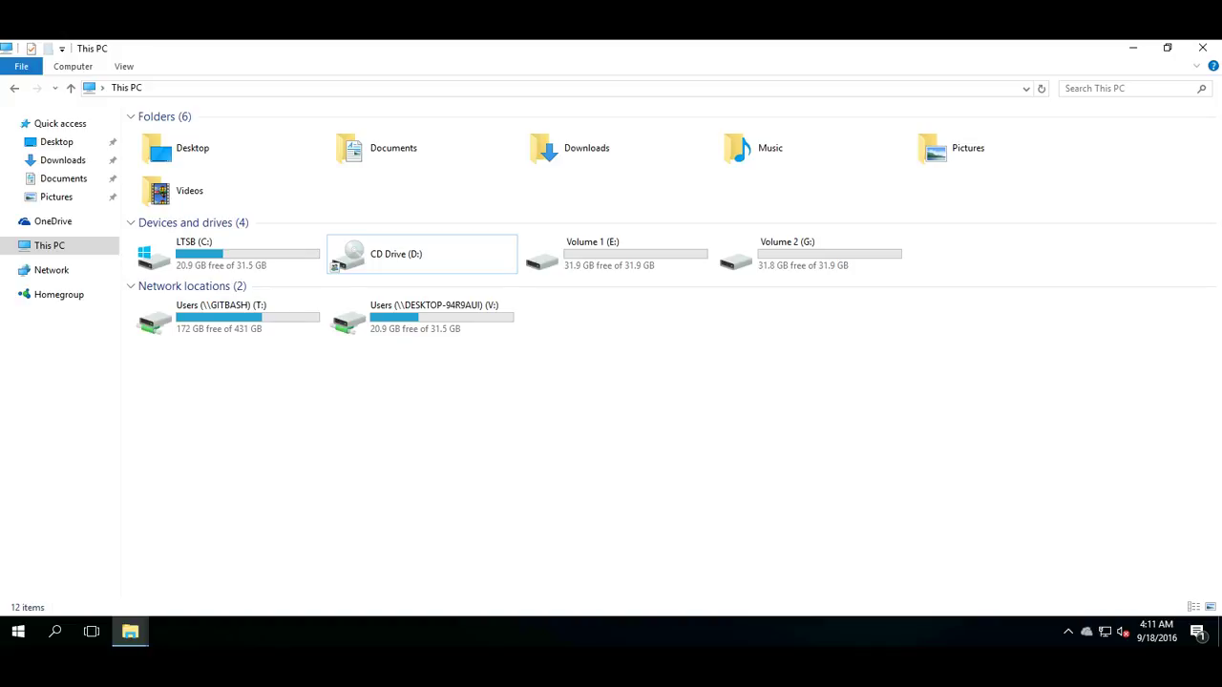
# Open the advanced sharing settings of the Network and Sharing Center, starting from the Network location
pyautogui.click(52, 270)
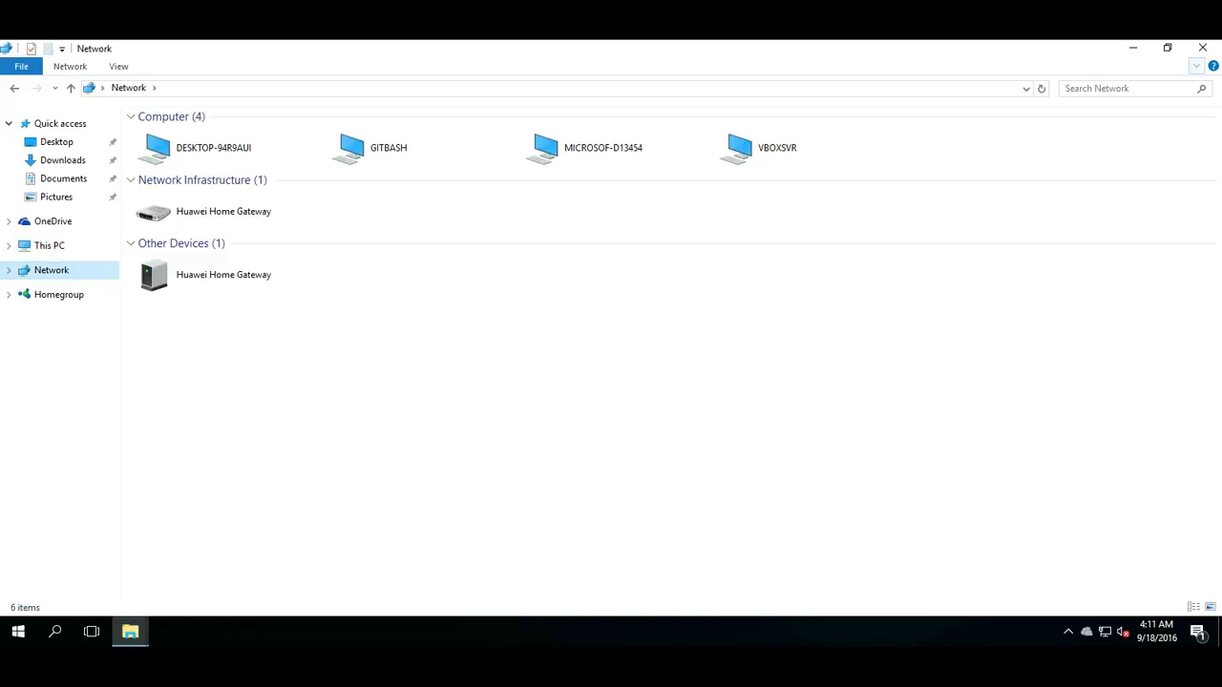
pyautogui.click(1196, 66)
pyautogui.click(1196, 66)
pyautogui.click(1196, 66)
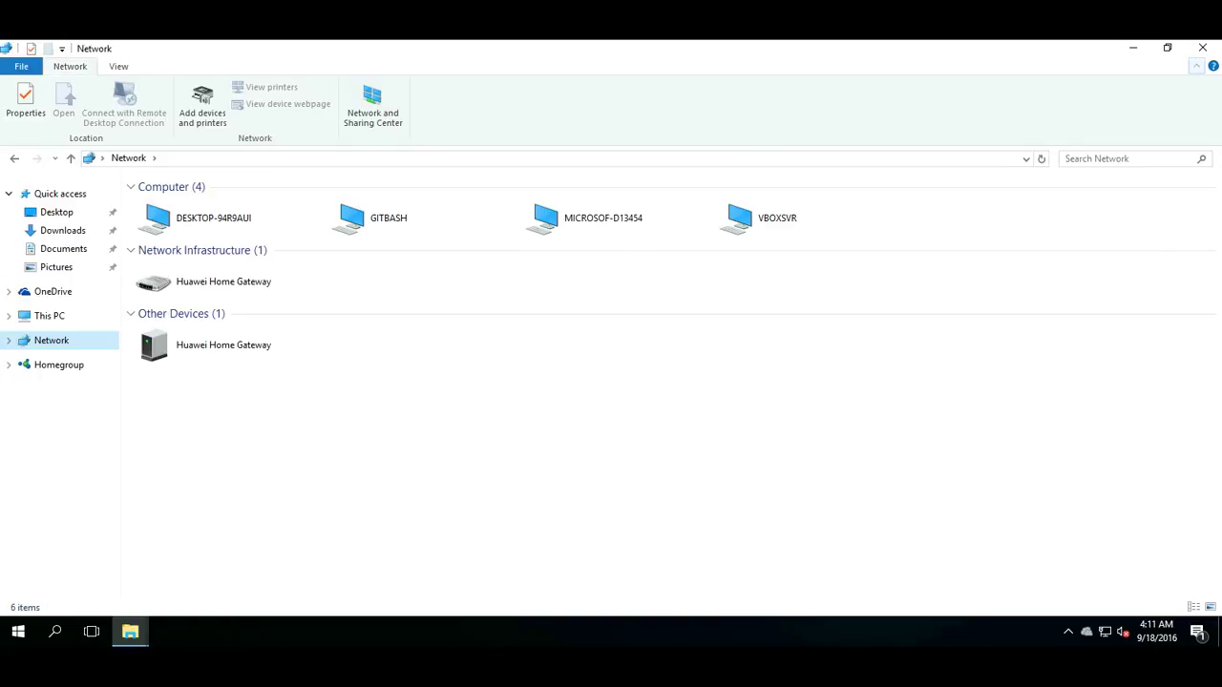
pyautogui.click(372, 105)
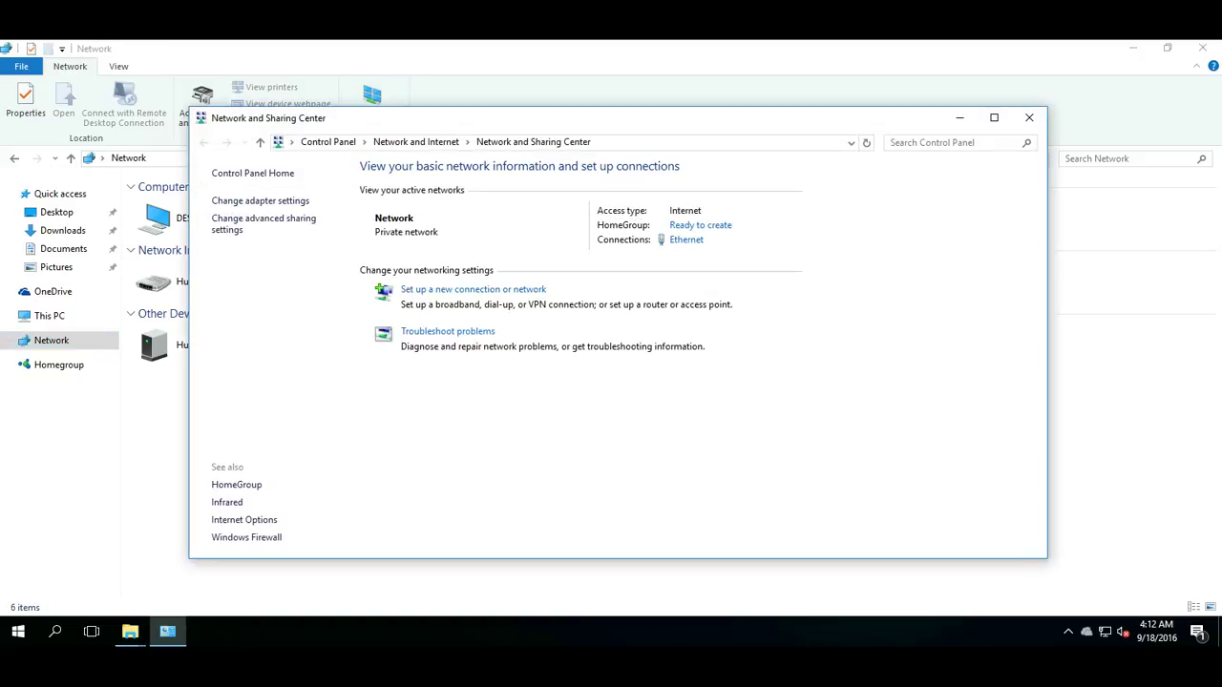
pyautogui.click(263, 218)
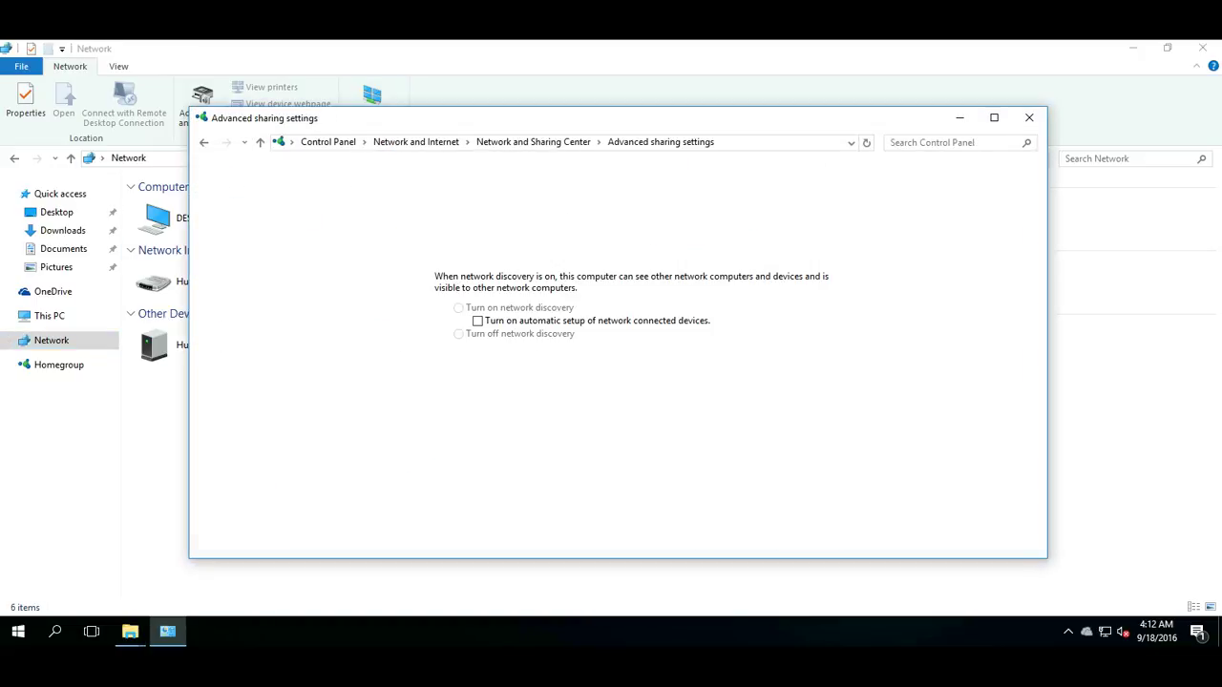